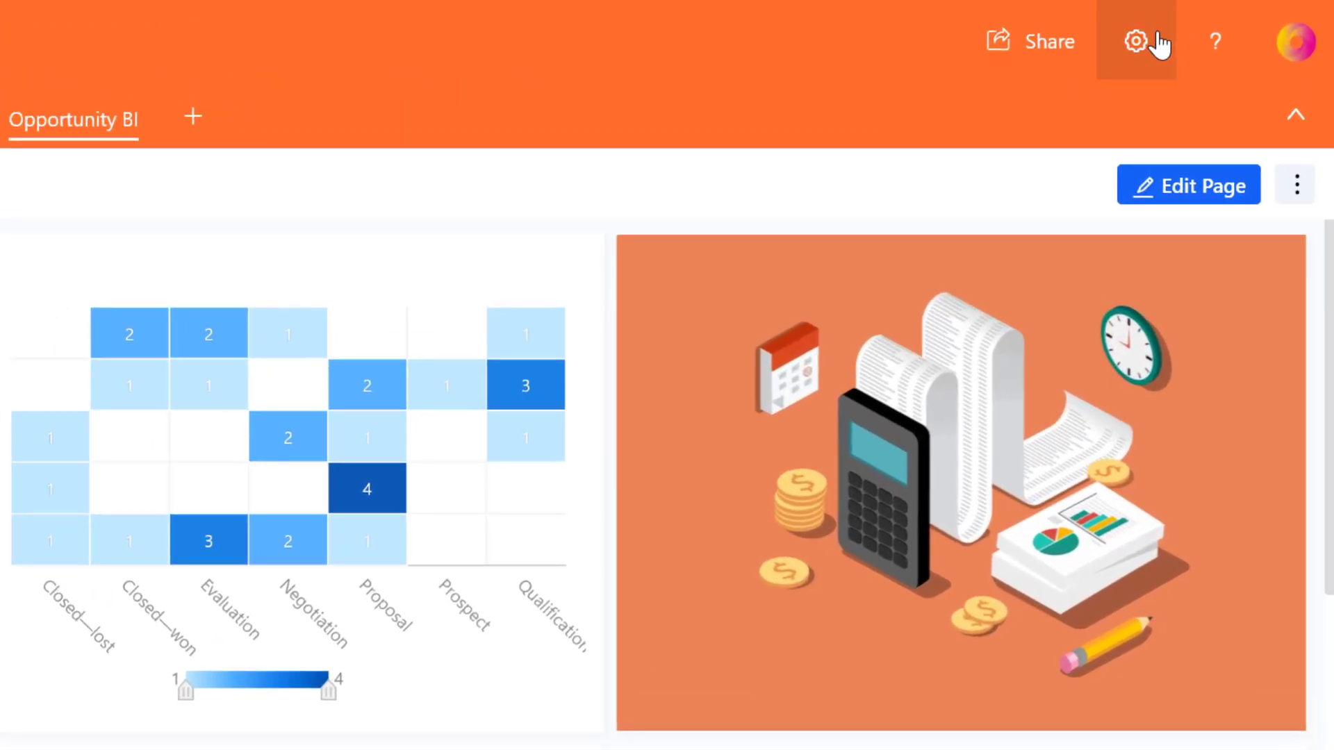
- Start configuring a new service portal from the Service Portal (Preview) settings page
{"action": "left_click", "coordinate": [1157, 38]}
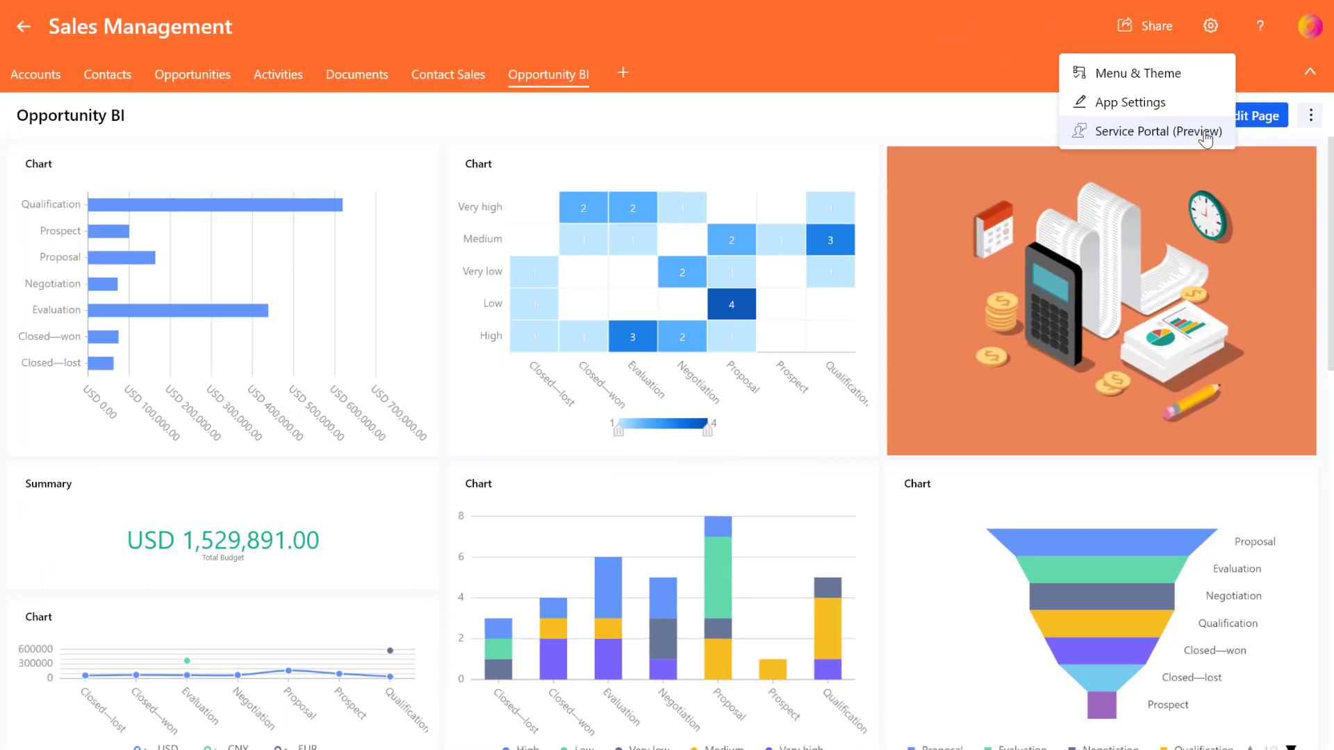
{"action": "left_click", "coordinate": [1091, 257]}
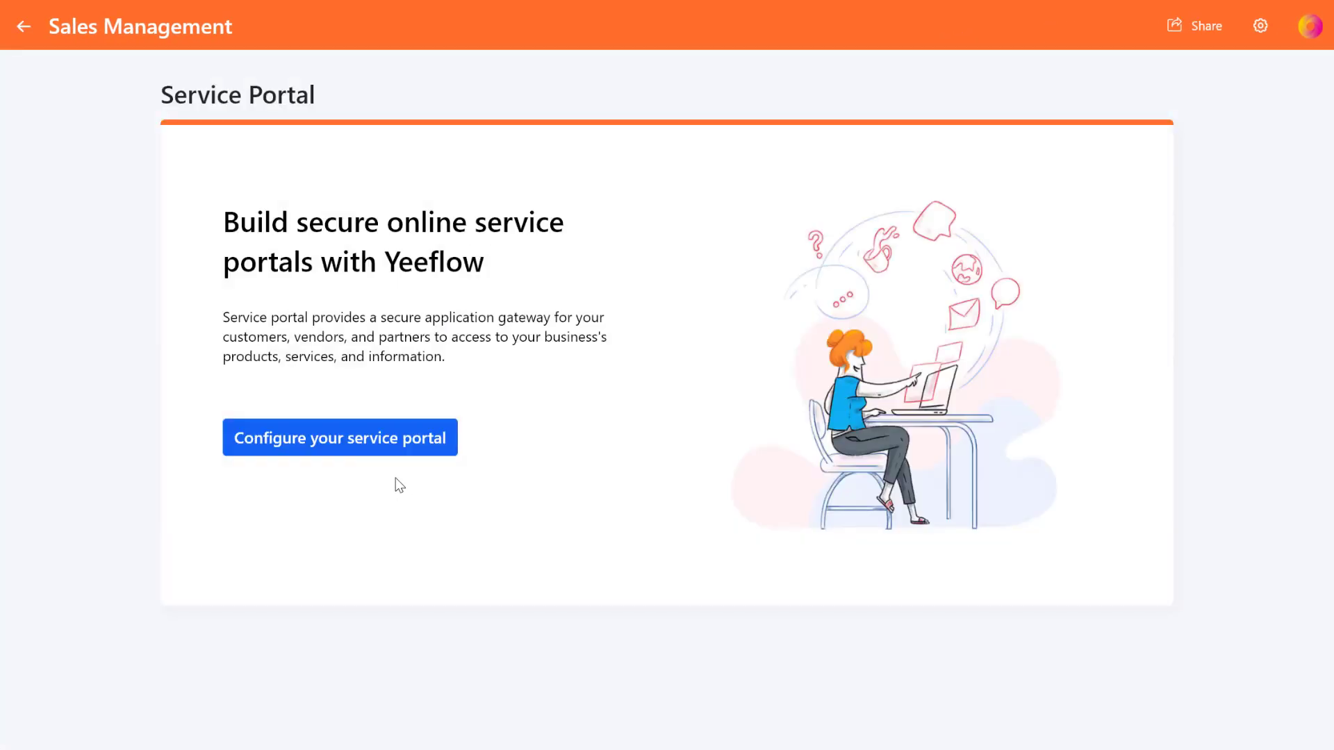
{"action": "left_click", "coordinate": [383, 457]}
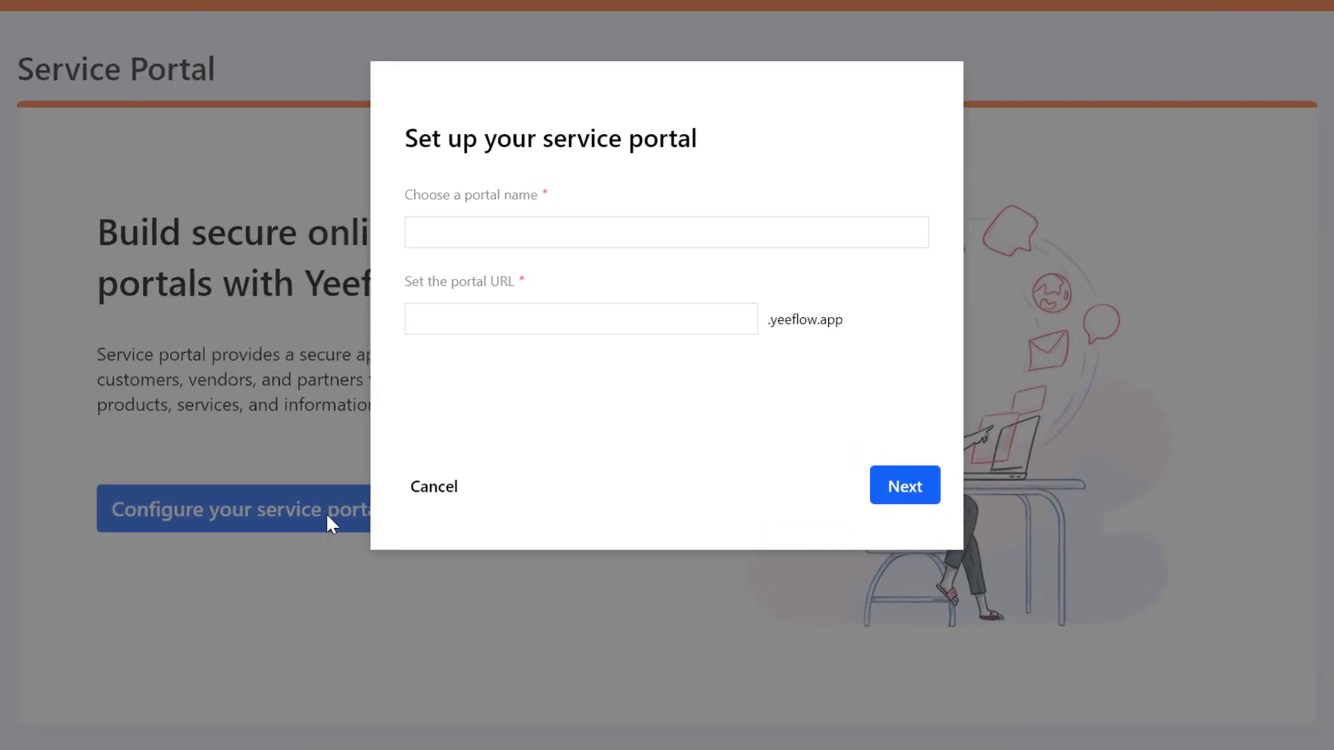
- Name the portal Business Partners with web address contoso-bp and continue to the portal type
{"action": "left_click", "coordinate": [625, 238]}
{"action": "type", "text": "Business Partners"}
{"action": "key", "text": "Tab"}
{"action": "type", "text": "contoso-bp"}
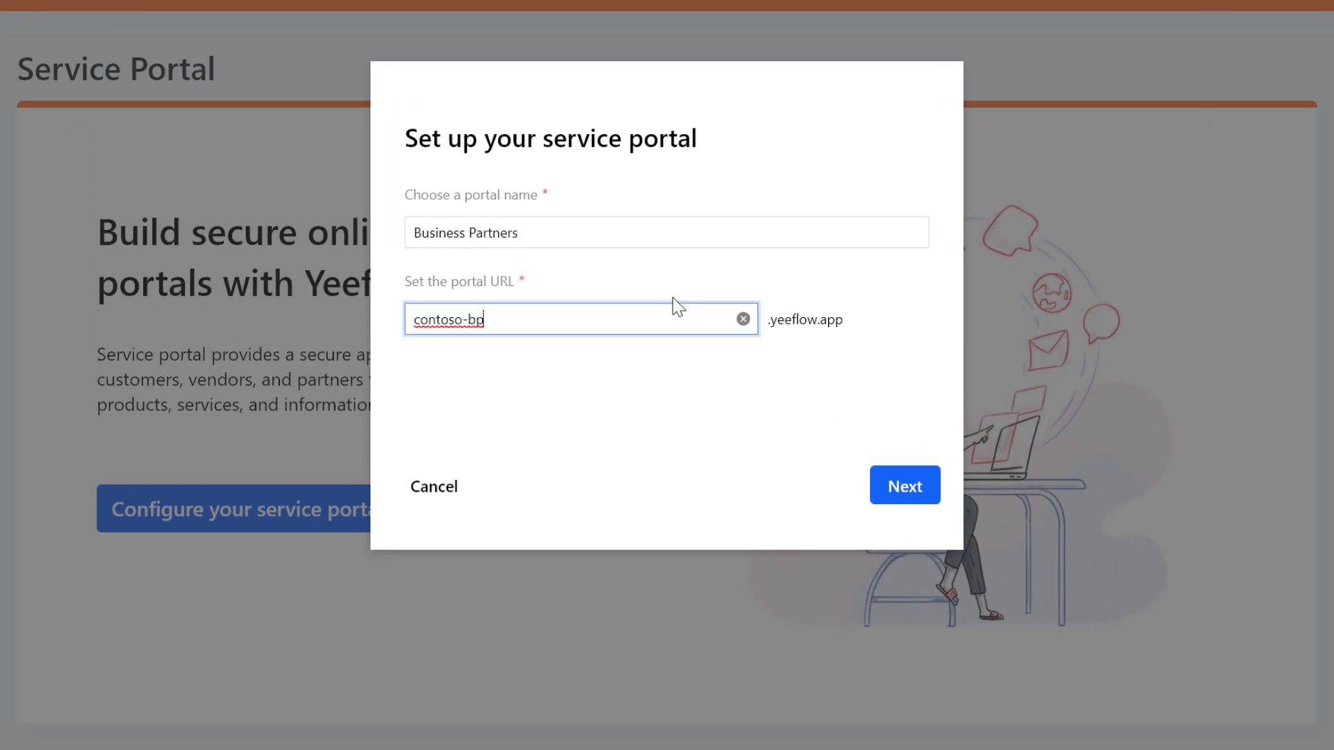
{"action": "left_click", "coordinate": [819, 384]}
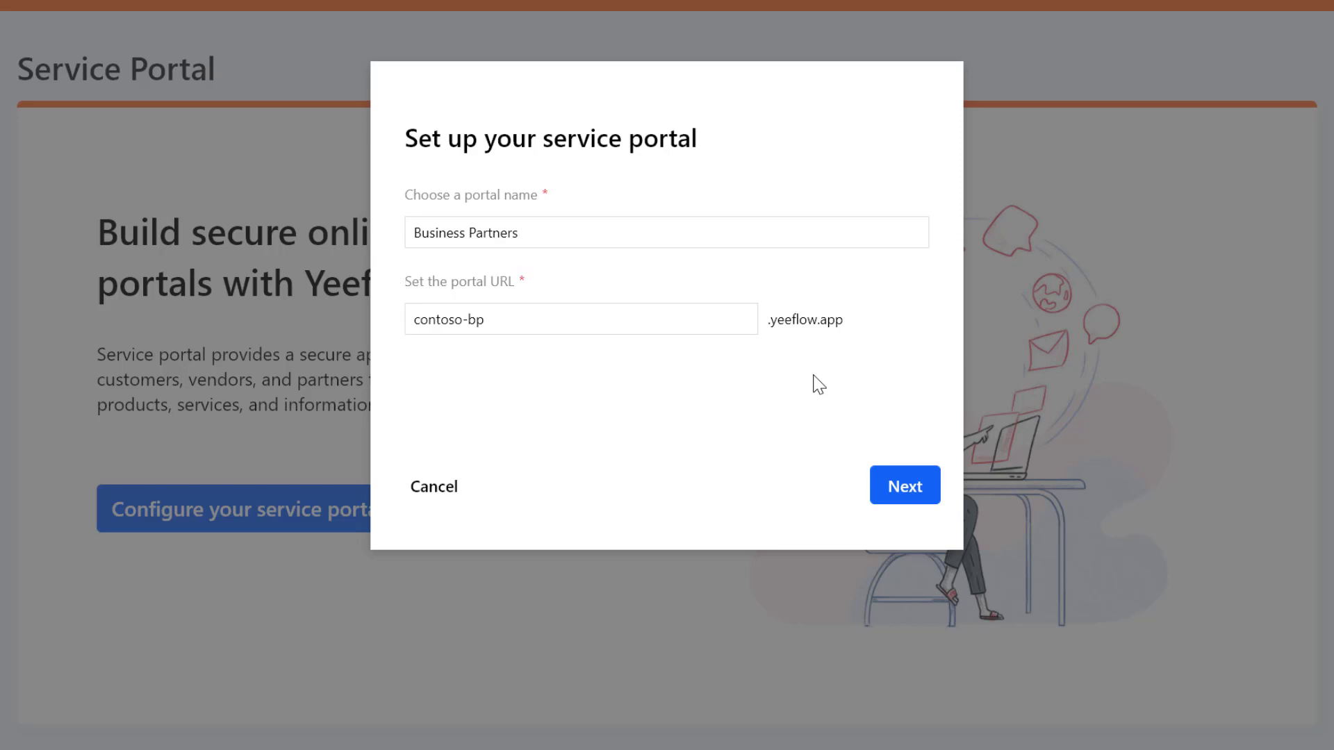
{"action": "left_click", "coordinate": [904, 491]}
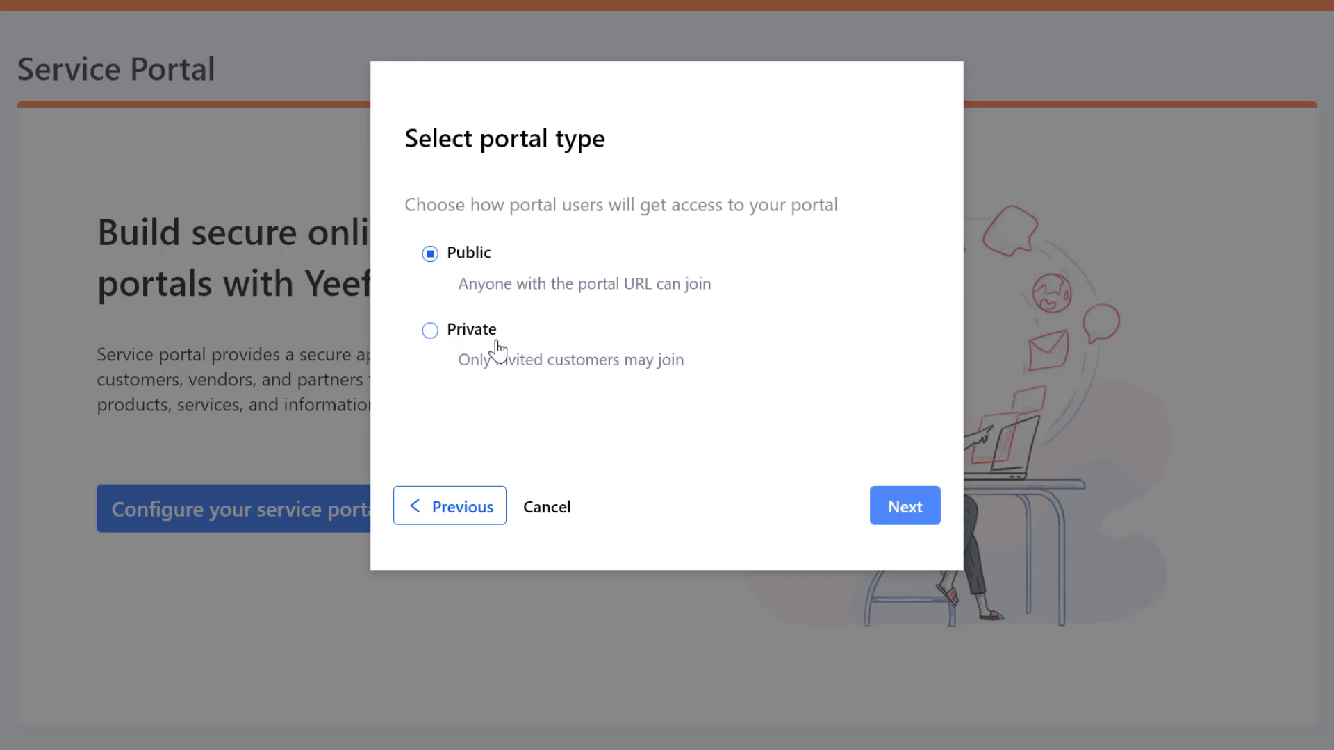
- Make the portal Private and exclude the Forms, Emailing, Leads and Contact Sales components
{"action": "left_click", "coordinate": [433, 331]}
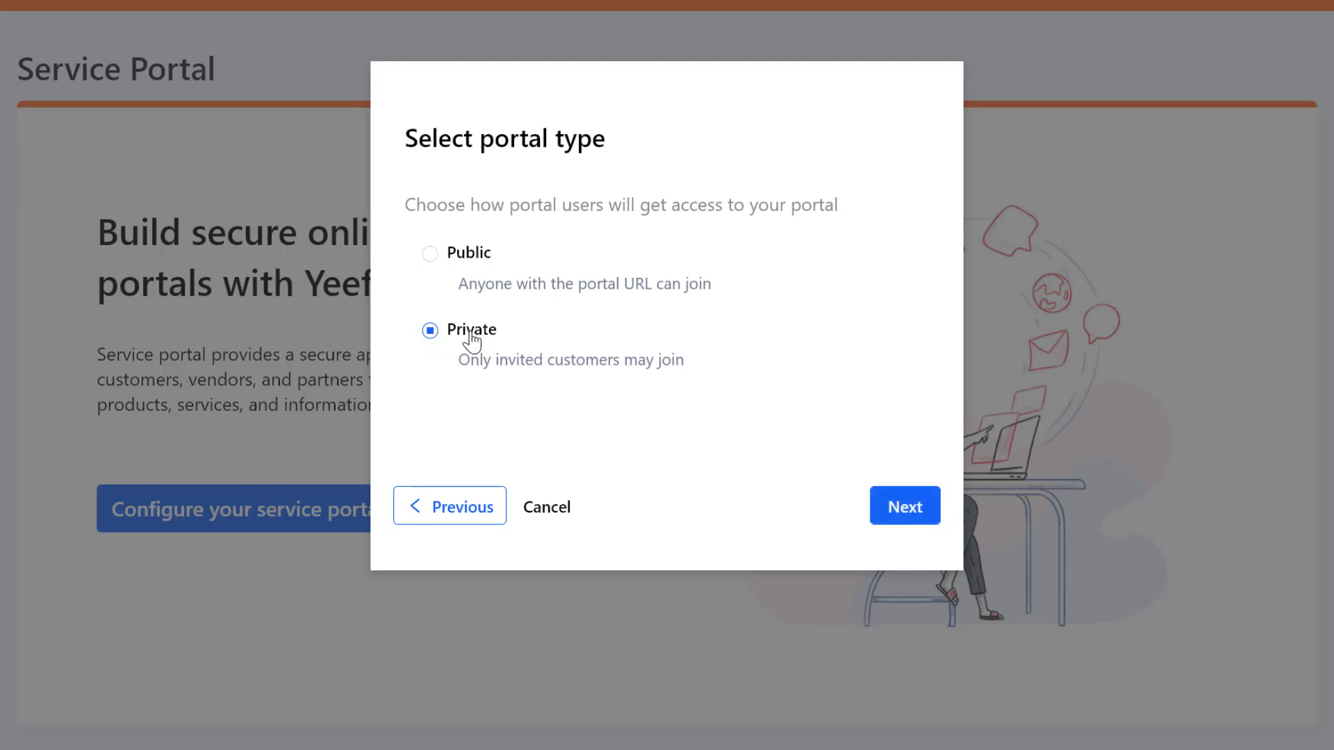
{"action": "left_click", "coordinate": [908, 517]}
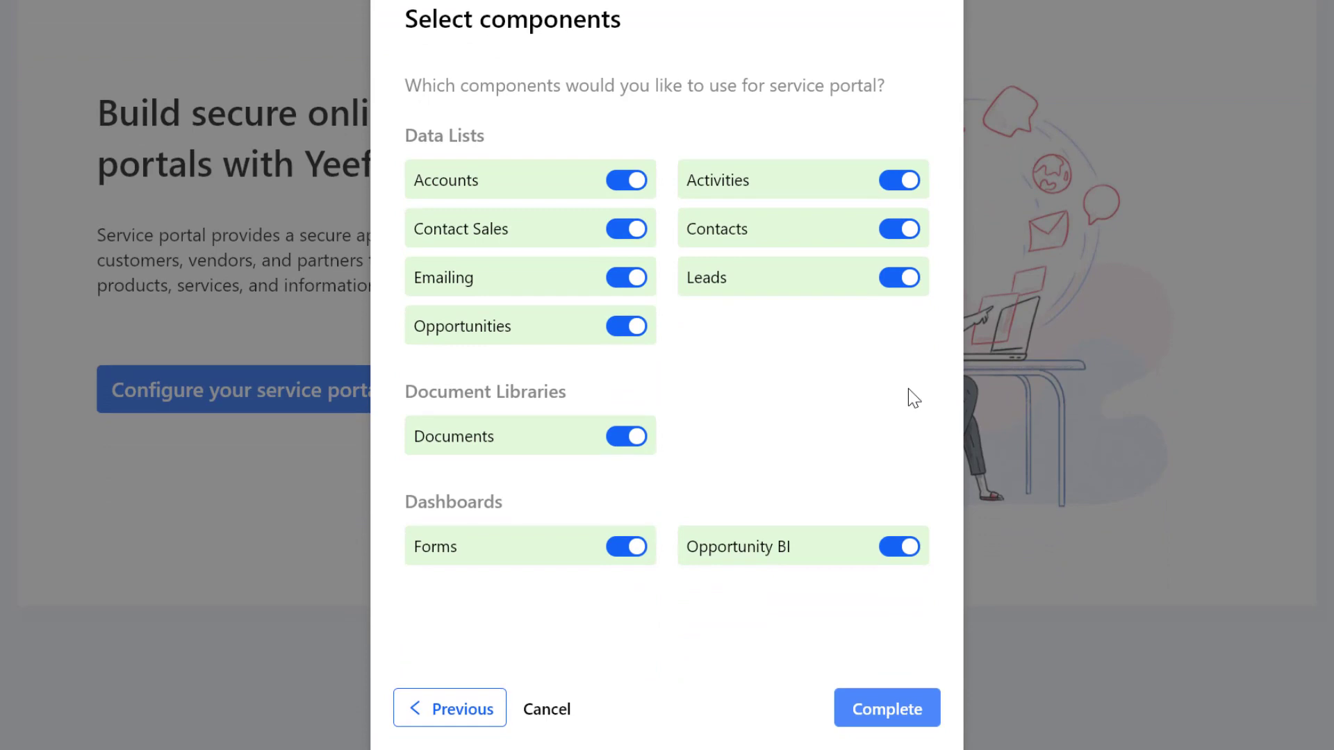
{"action": "left_click", "coordinate": [620, 549]}
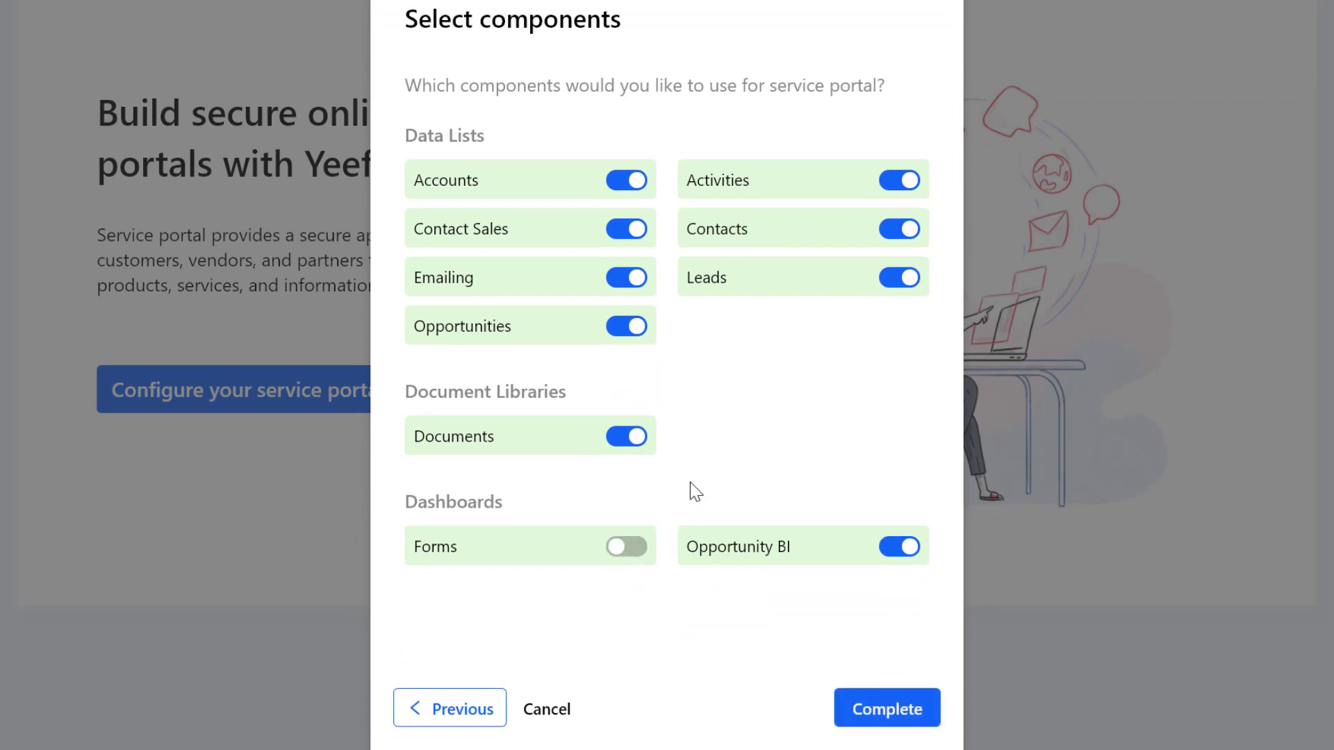
{"action": "left_click", "coordinate": [625, 277]}
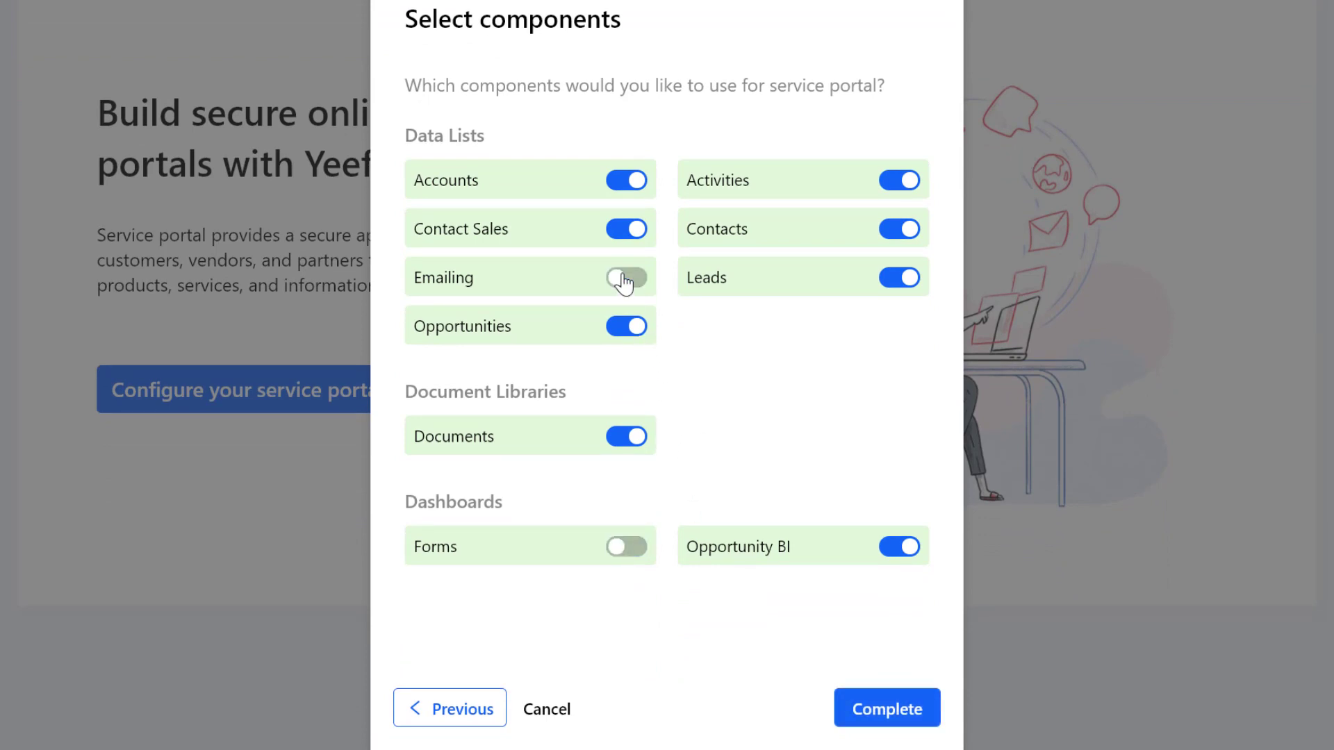
{"action": "left_click", "coordinate": [897, 279]}
{"action": "left_click", "coordinate": [614, 238]}
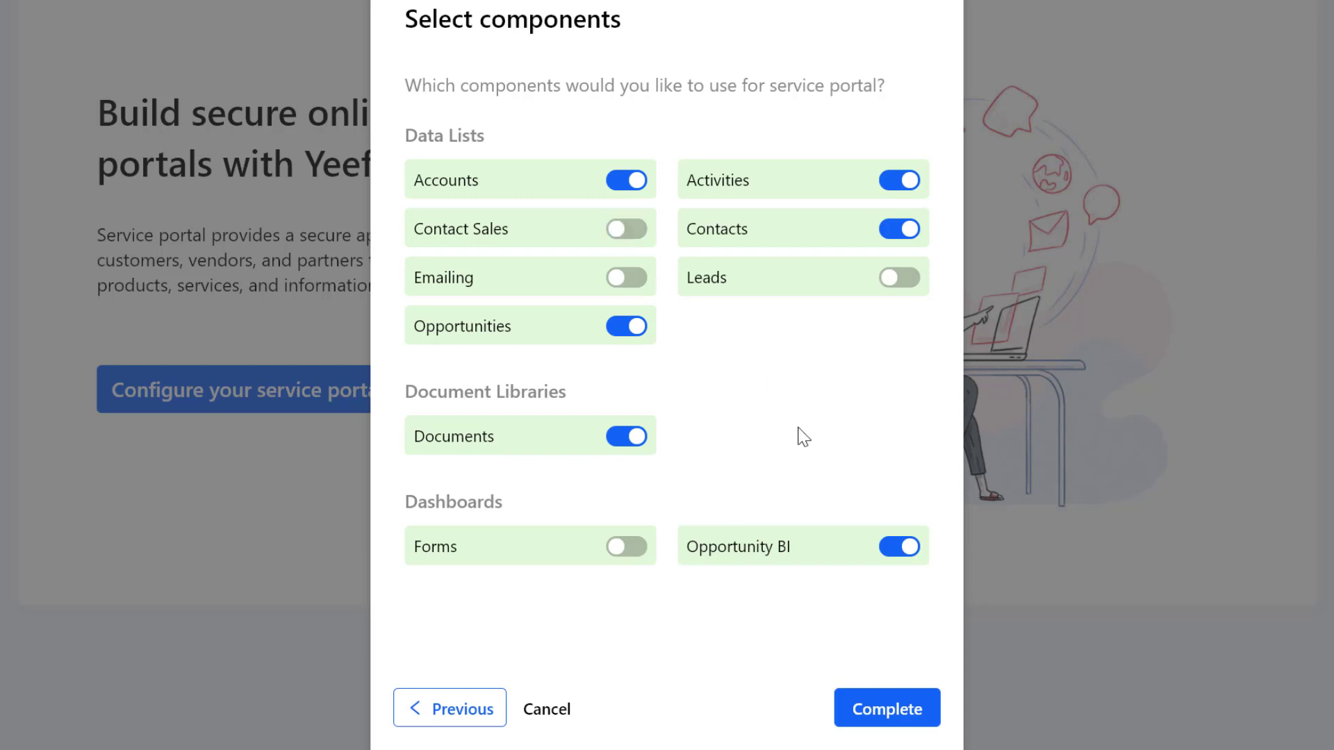
- Finish creating the portal, then review and save its general settings
{"action": "left_click", "coordinate": [903, 714]}
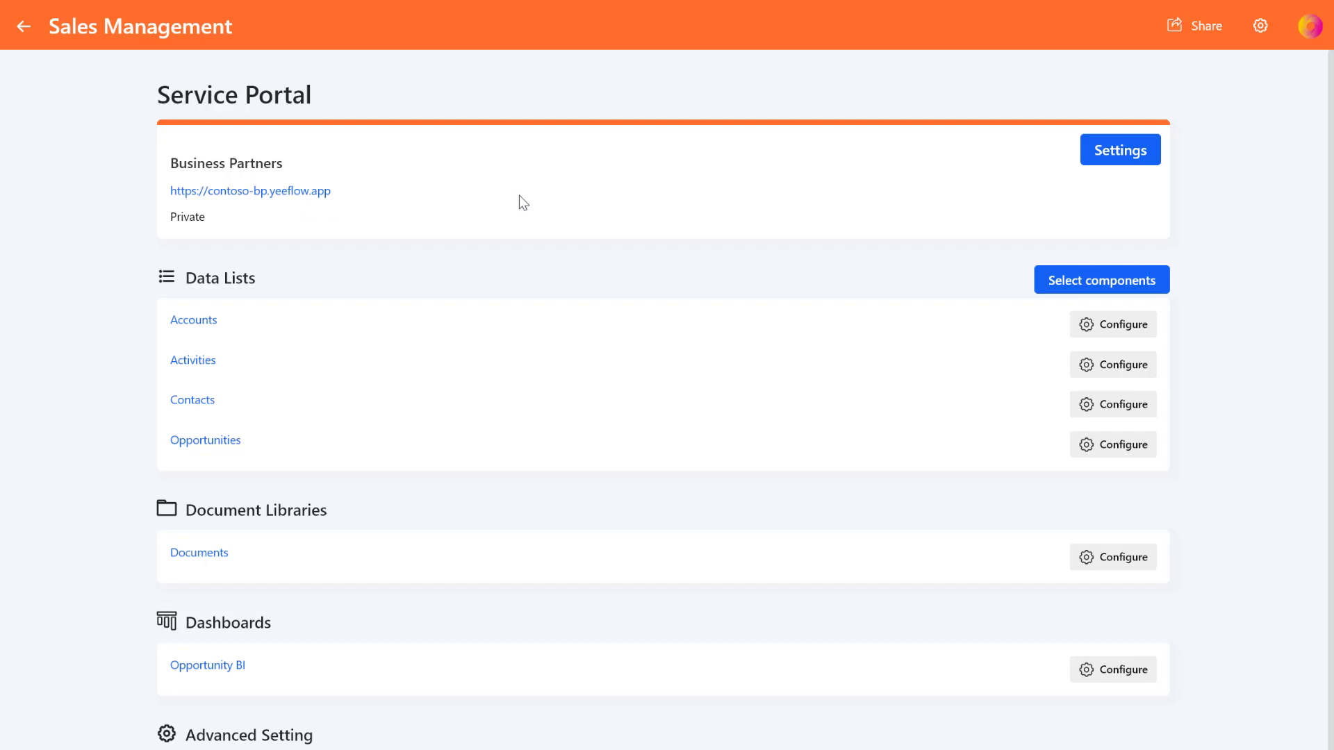
{"action": "left_click", "coordinate": [1102, 152]}
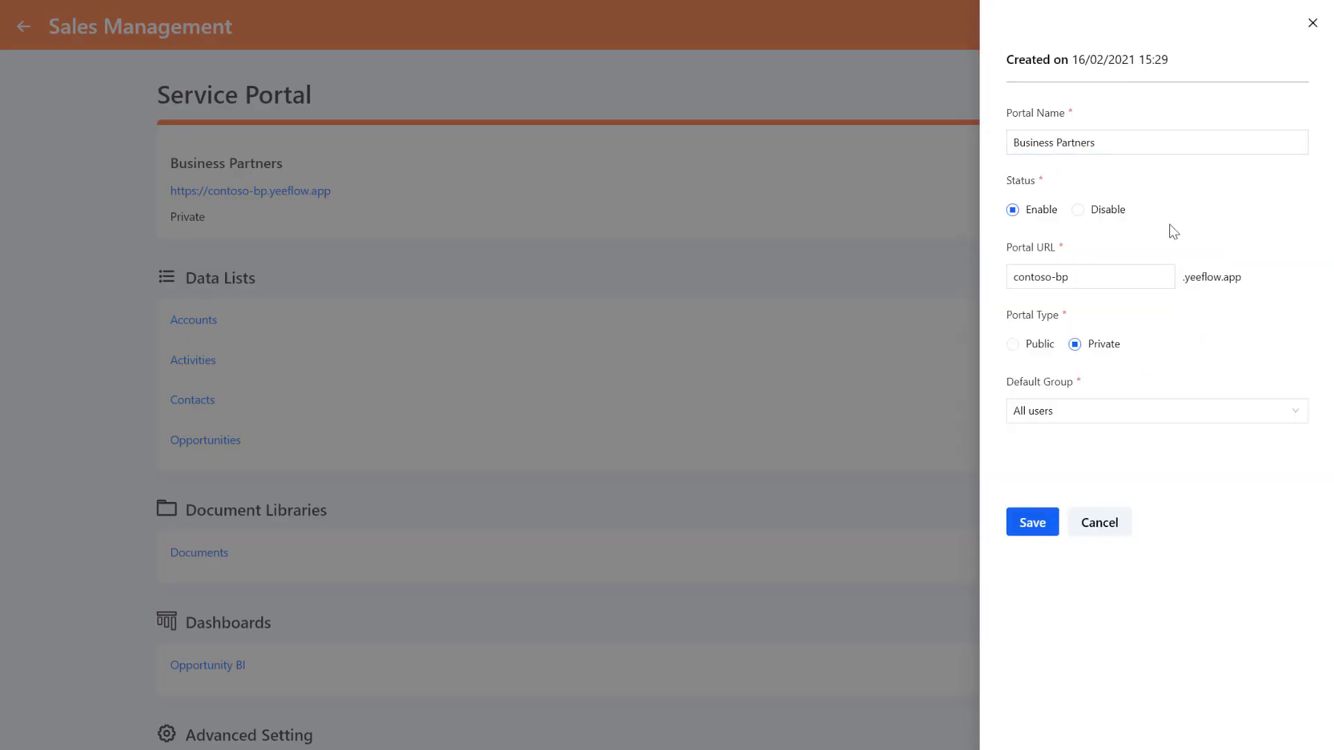
{"action": "left_click", "coordinate": [1031, 523]}
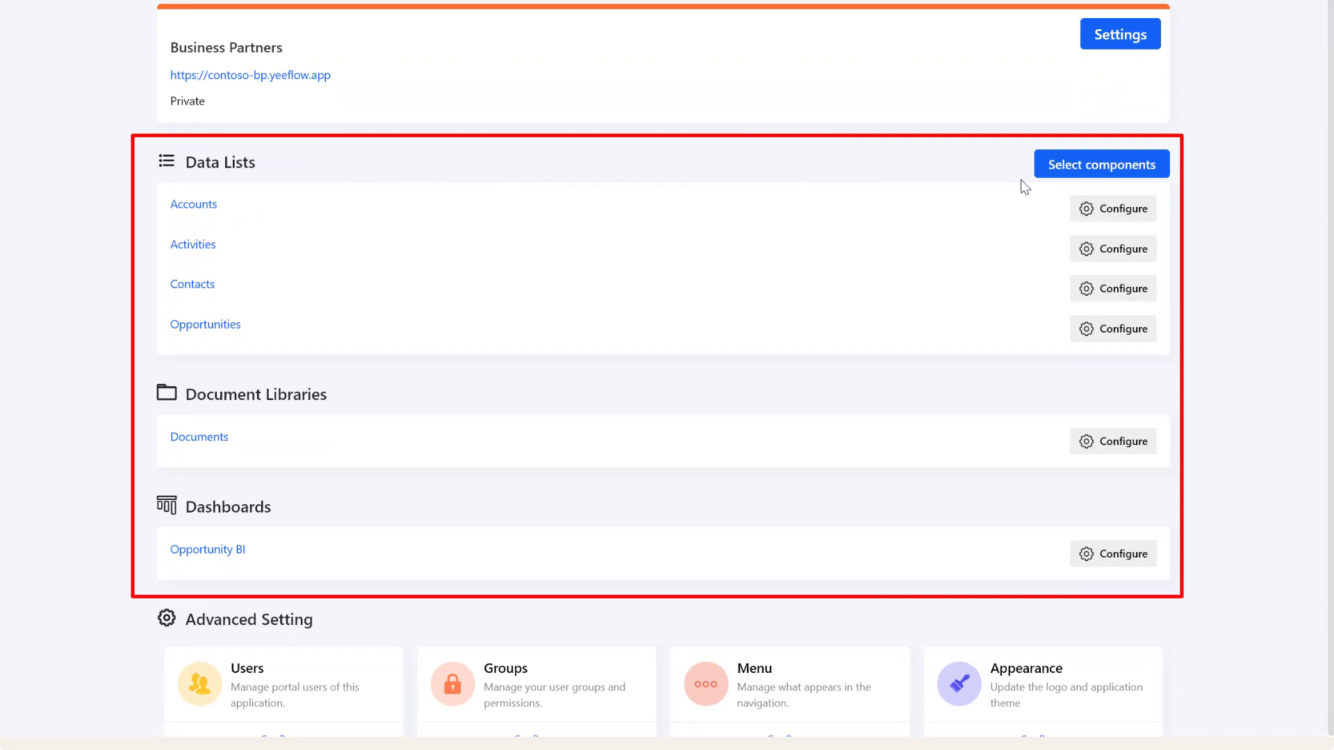
- Review the component choices, leaving Contact Sales excluded, and cancel without changes
{"action": "left_click", "coordinate": [1065, 169]}
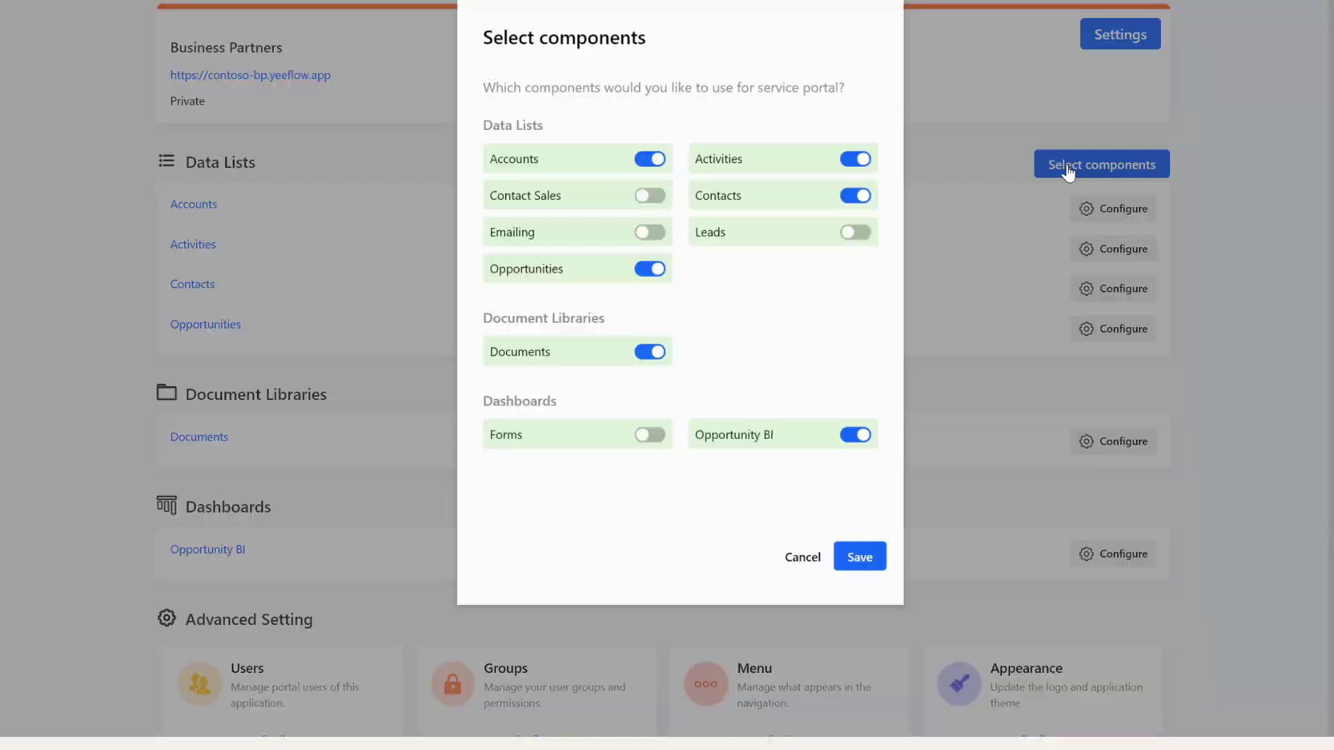
{"action": "left_click", "coordinate": [631, 202]}
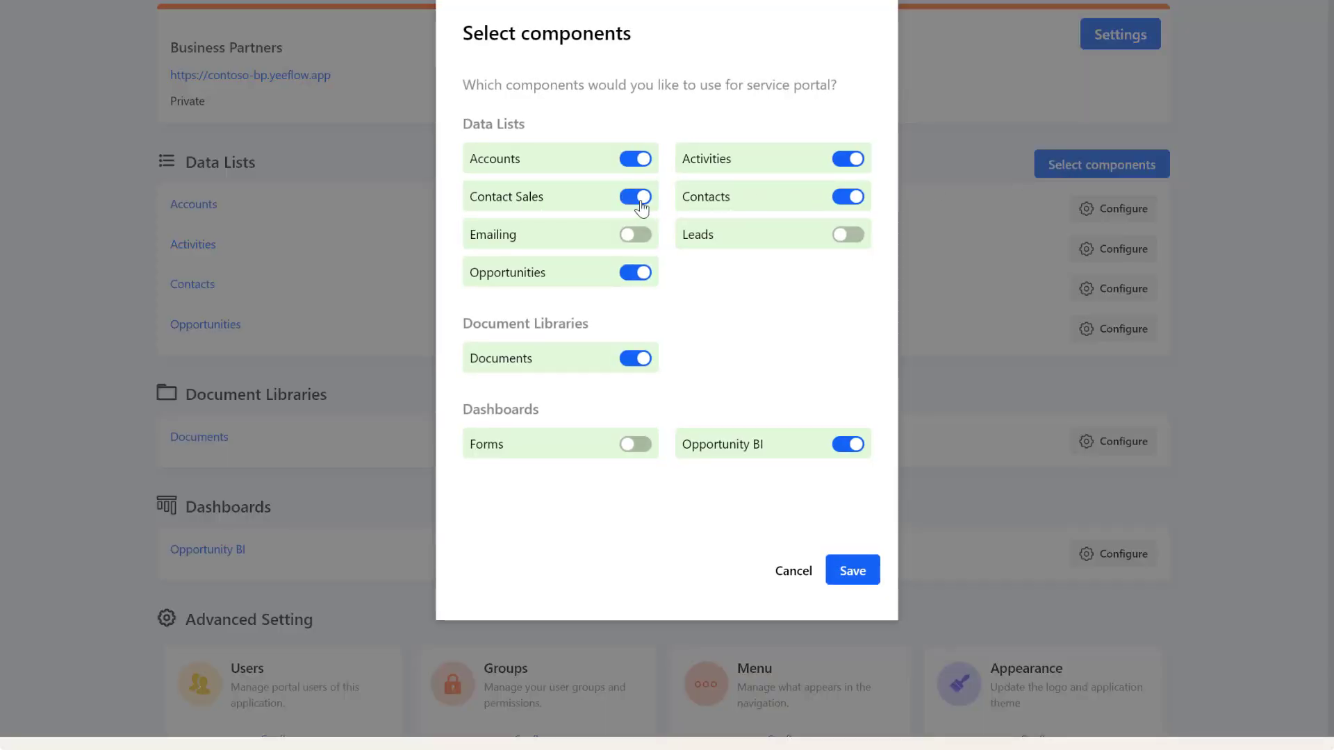
{"action": "left_click", "coordinate": [629, 207]}
{"action": "left_click", "coordinate": [799, 575]}
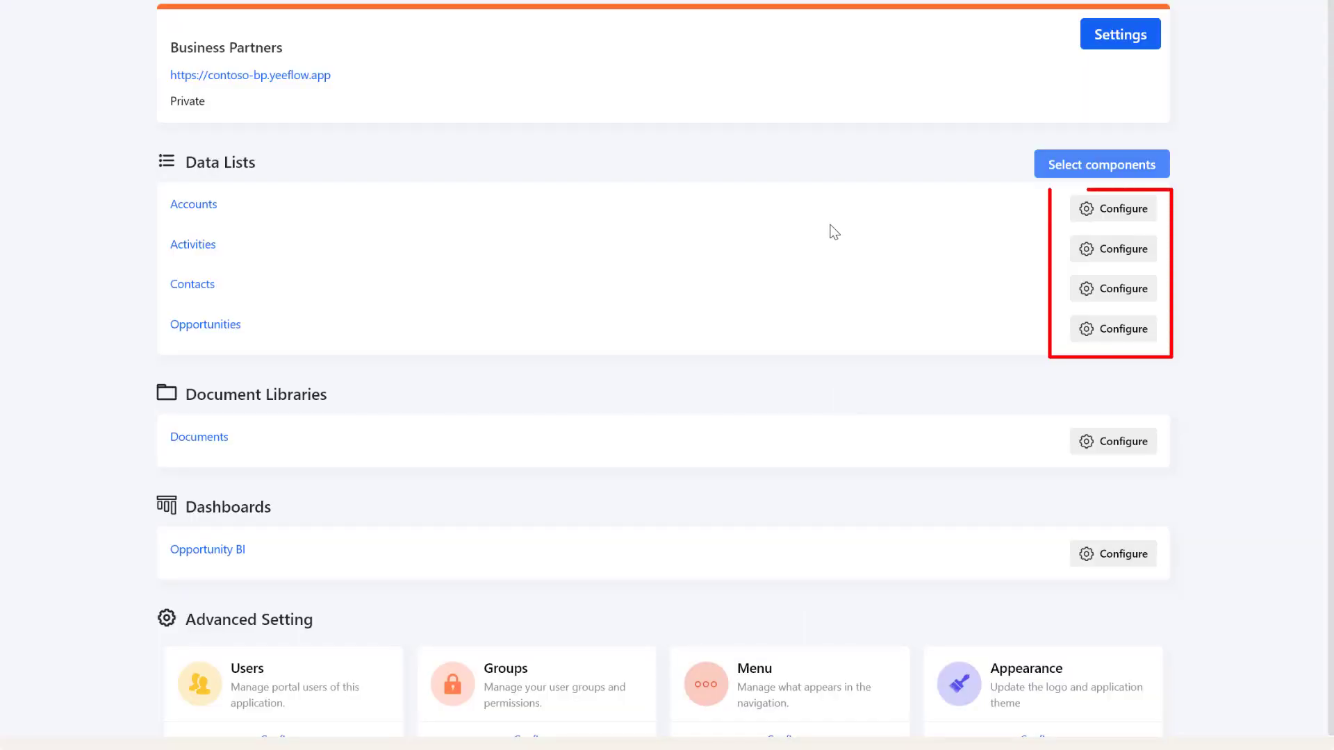
- Give All Users access to Accounts with the Accounts and My Accounts views, plus New and Edit rights
{"action": "left_click", "coordinate": [1084, 215]}
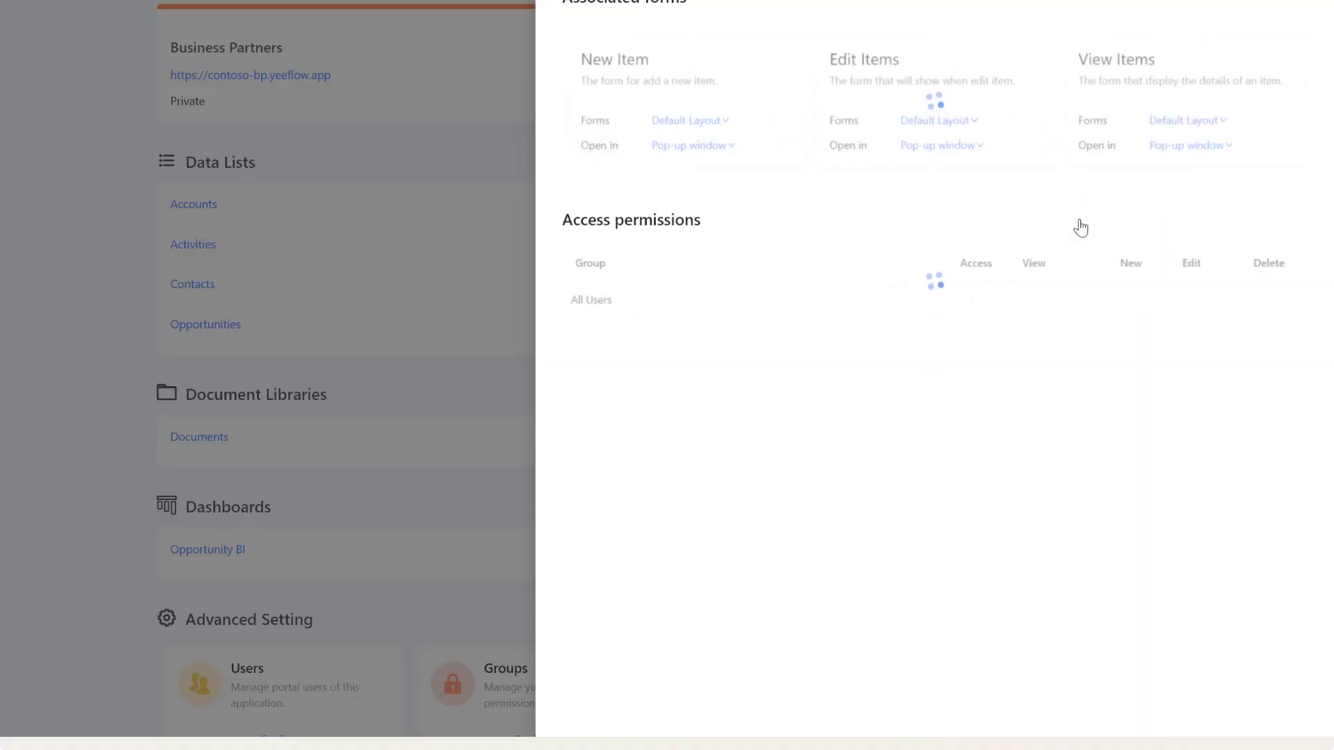
{"action": "left_click", "coordinate": [926, 460]}
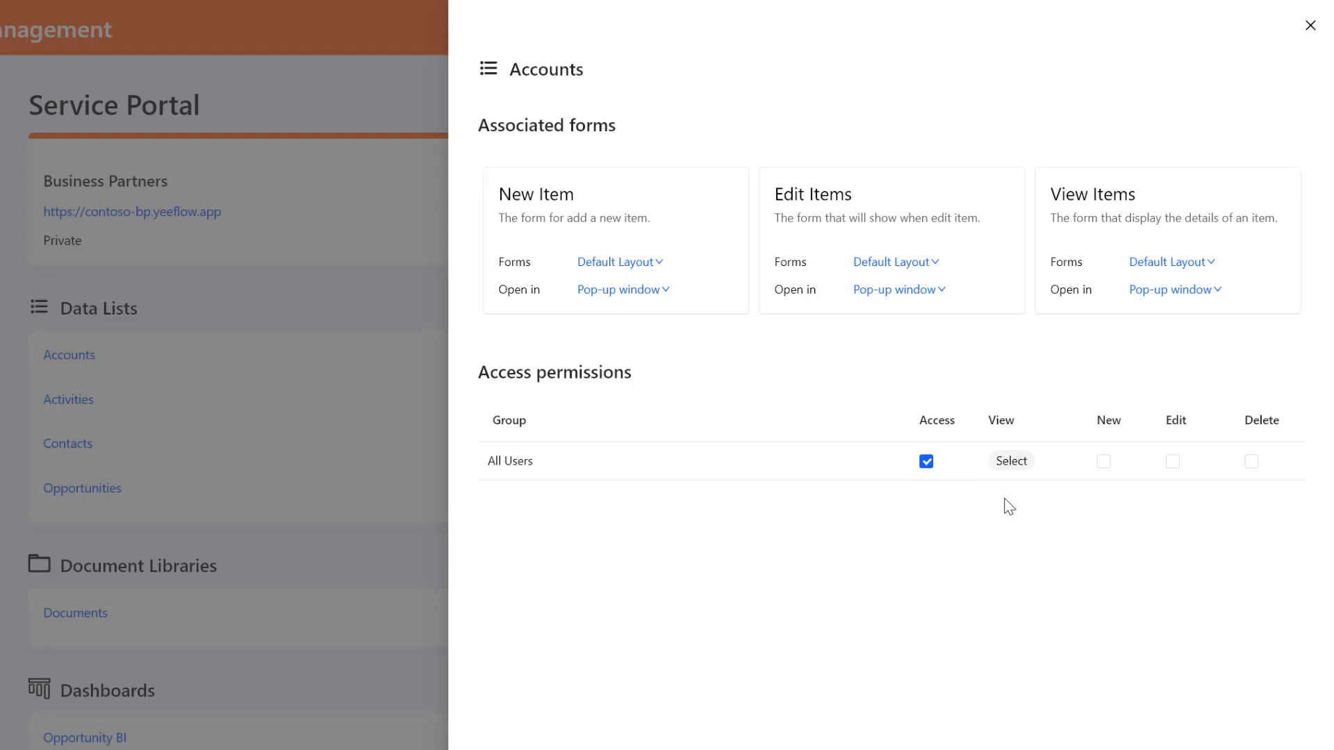
{"action": "left_click", "coordinate": [1012, 462]}
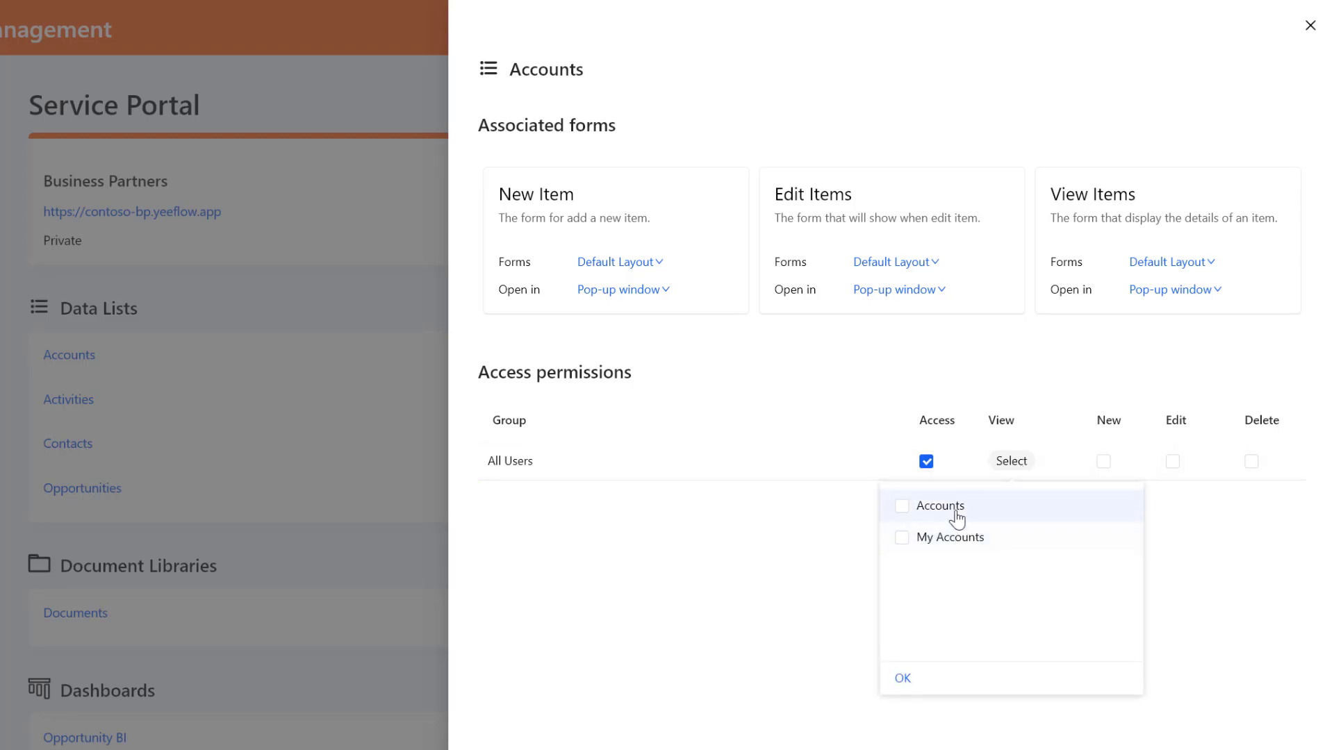
{"action": "left_click", "coordinate": [903, 508]}
{"action": "left_click", "coordinate": [912, 539]}
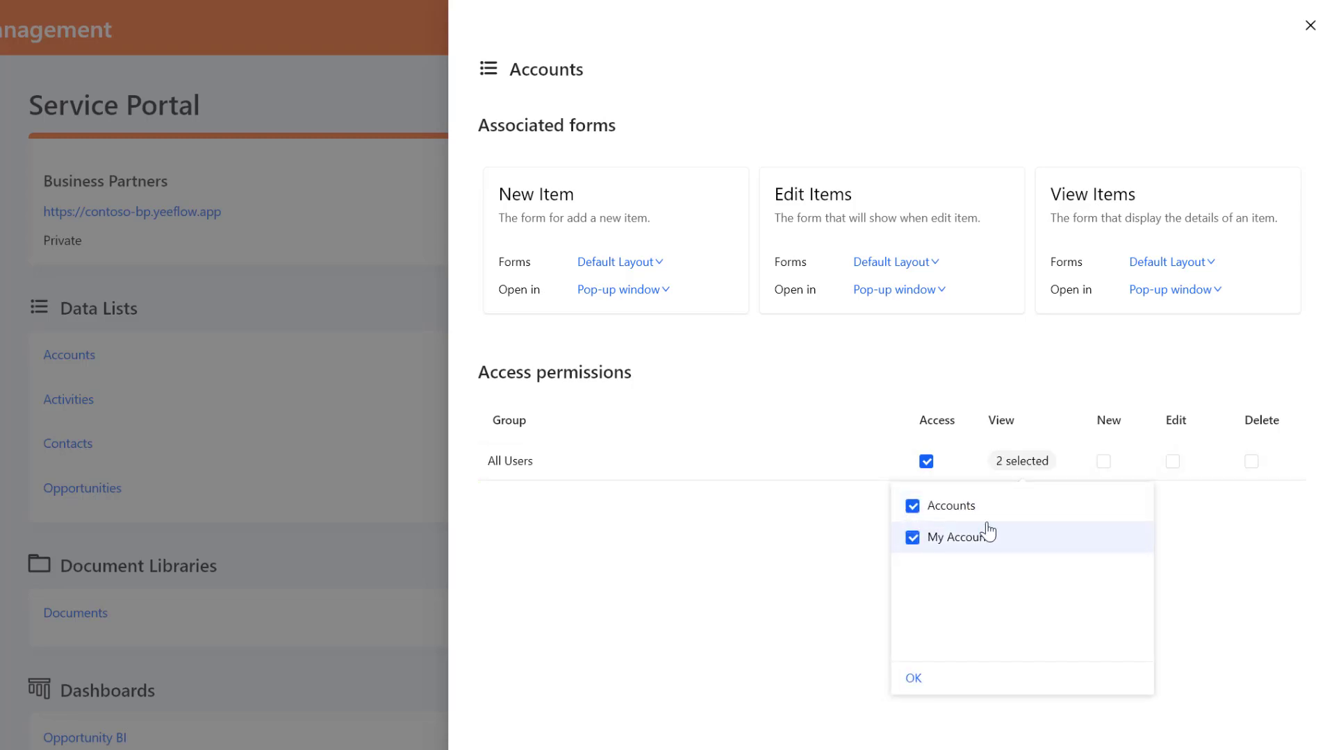
{"action": "left_click", "coordinate": [1181, 535]}
{"action": "left_click", "coordinate": [1104, 465]}
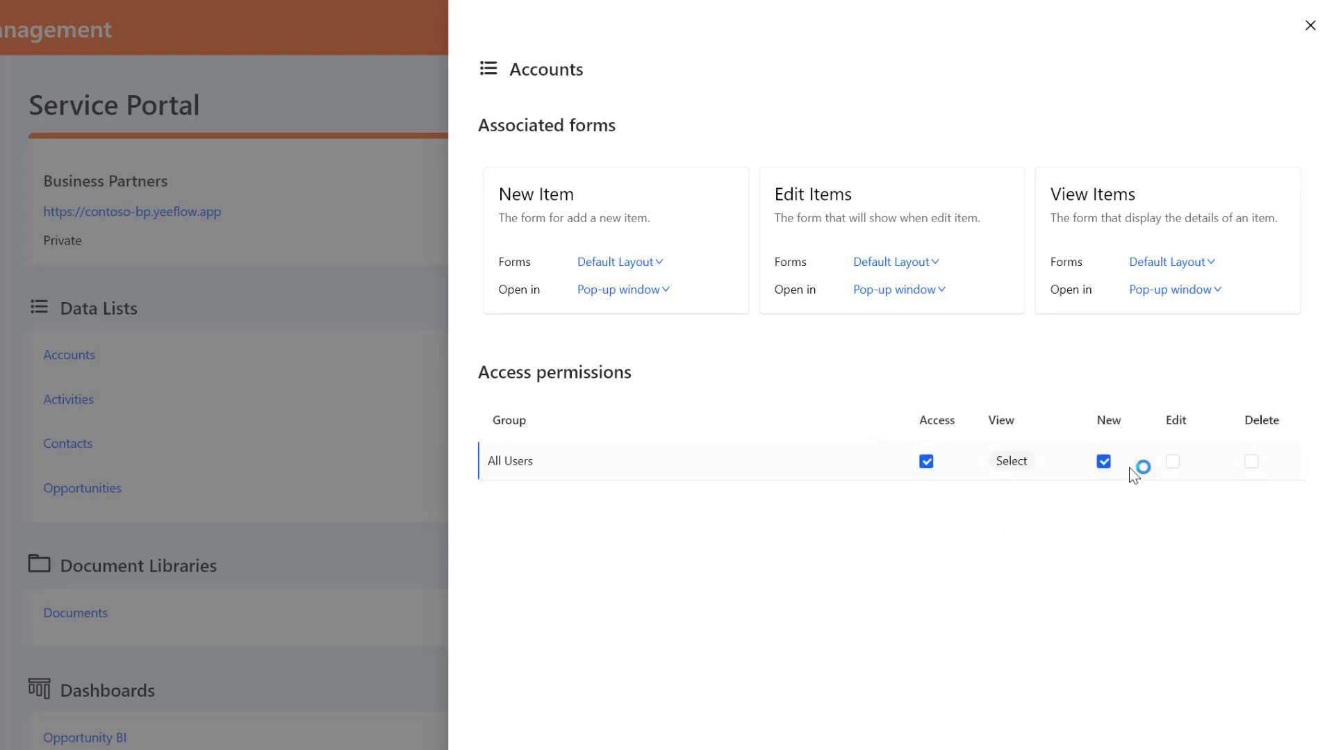
{"action": "left_click", "coordinate": [1171, 464]}
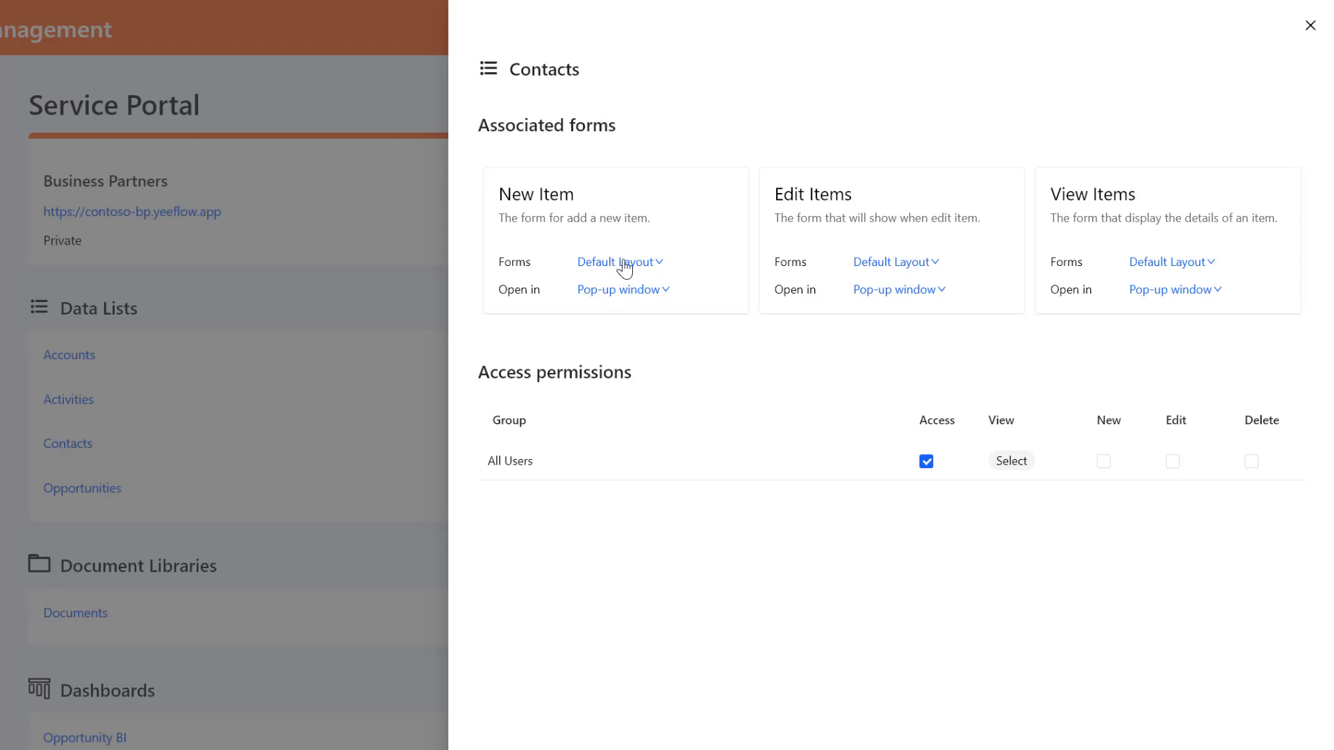
- Inspect the Contacts list's form options, keeping Default Layout in pop-up windows, and close its settings
{"action": "left_click", "coordinate": [624, 268]}
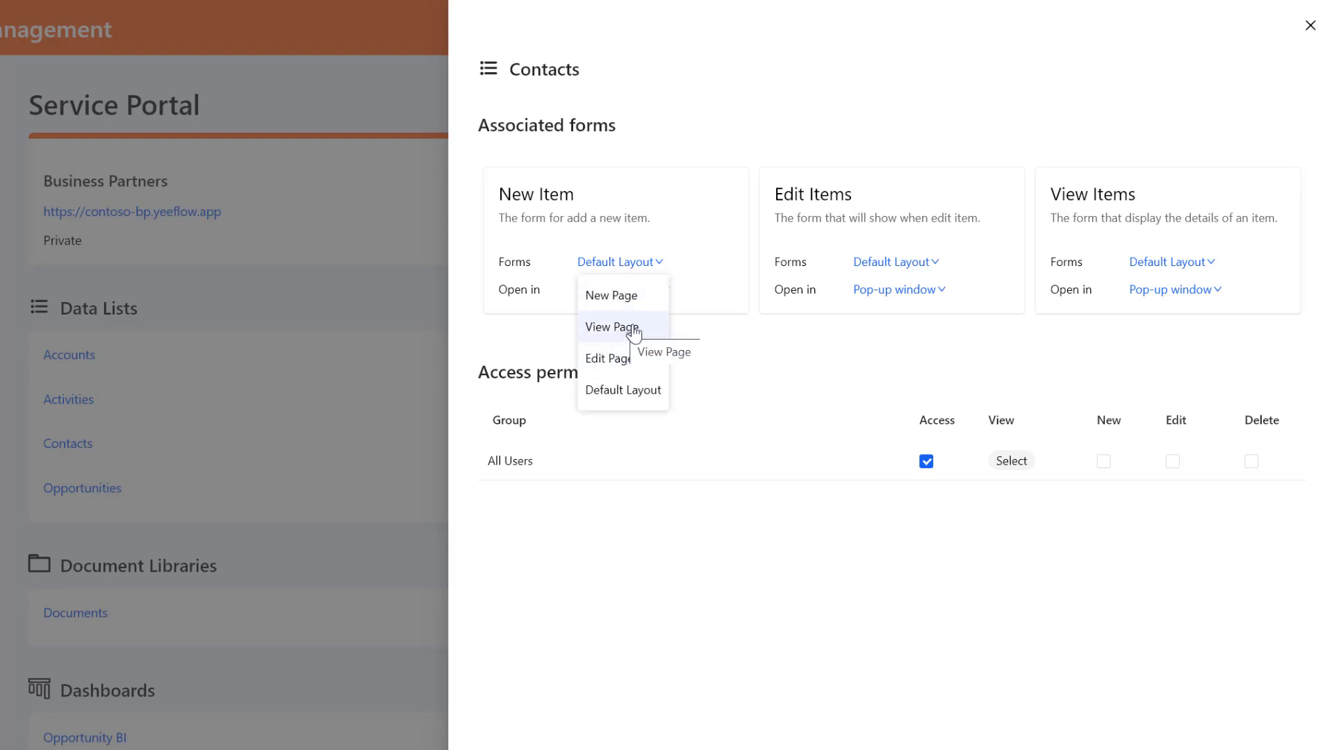
{"action": "left_click", "coordinate": [679, 316]}
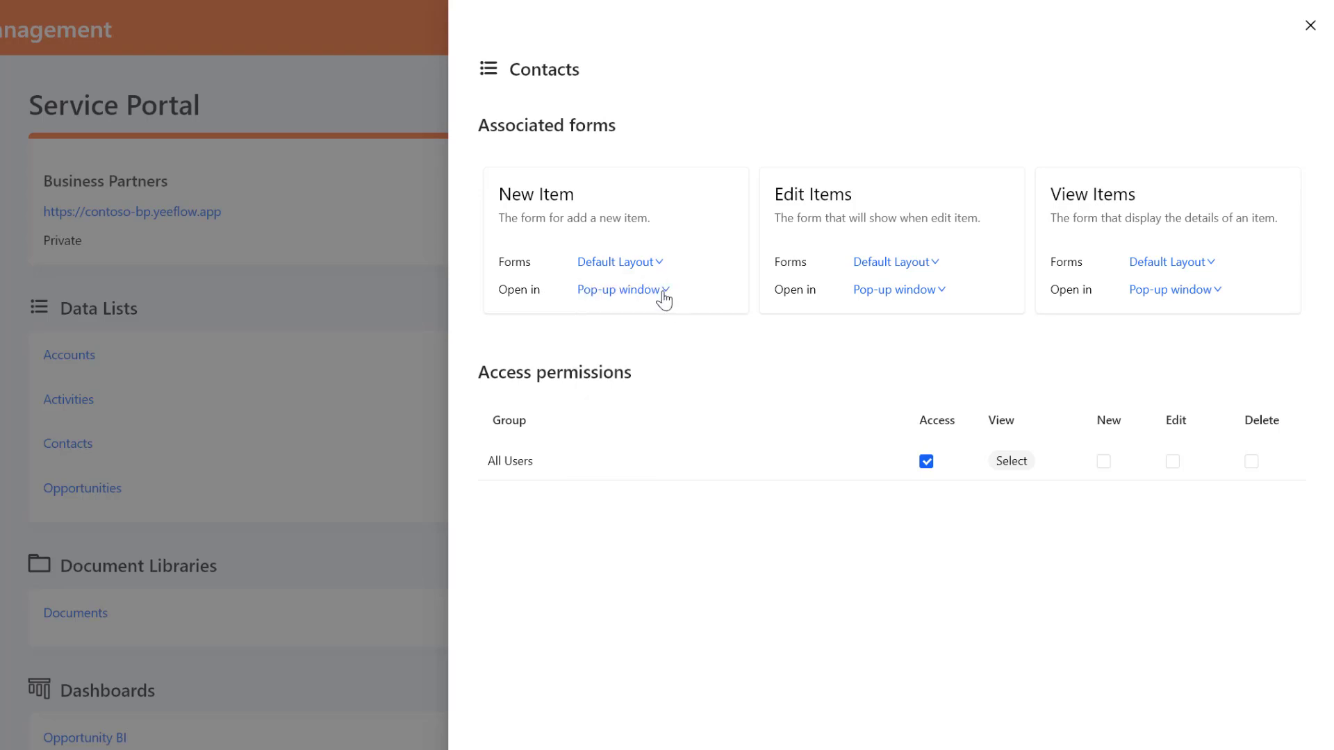
{"action": "left_click", "coordinate": [665, 298]}
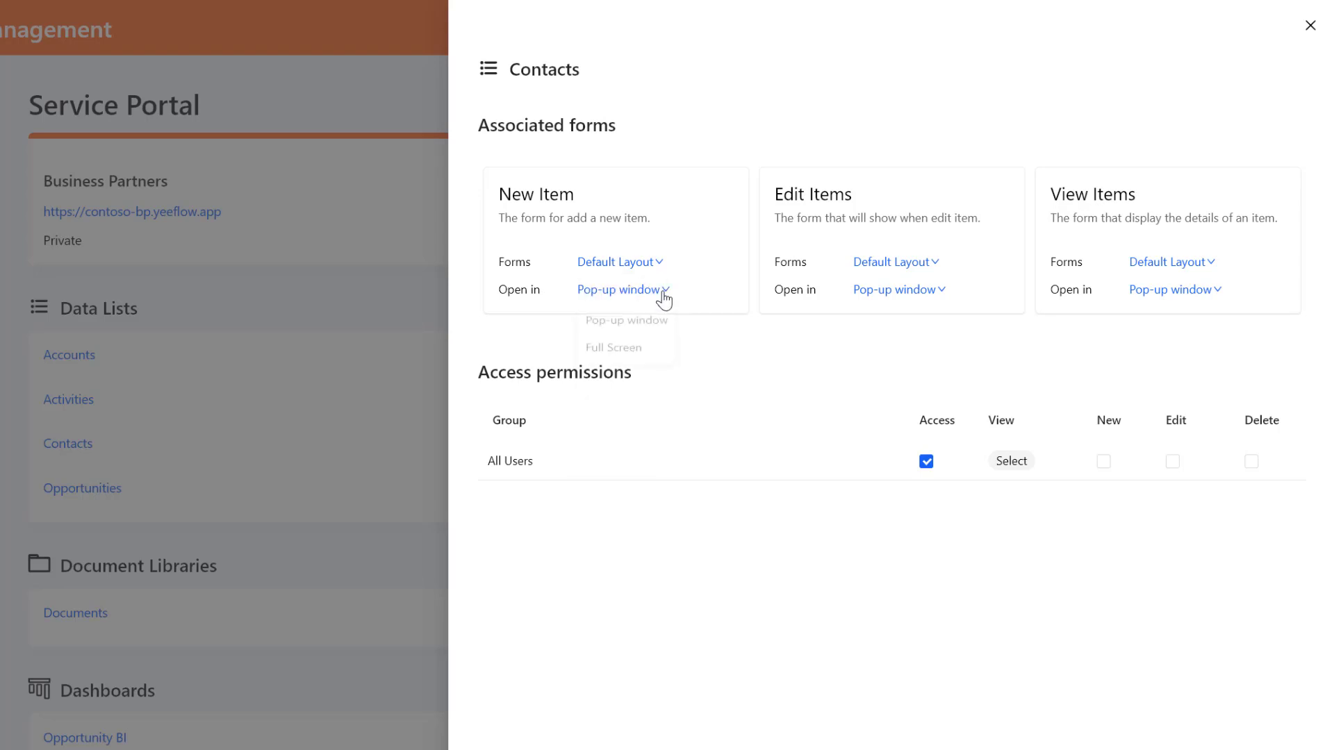
{"action": "left_click", "coordinate": [715, 280]}
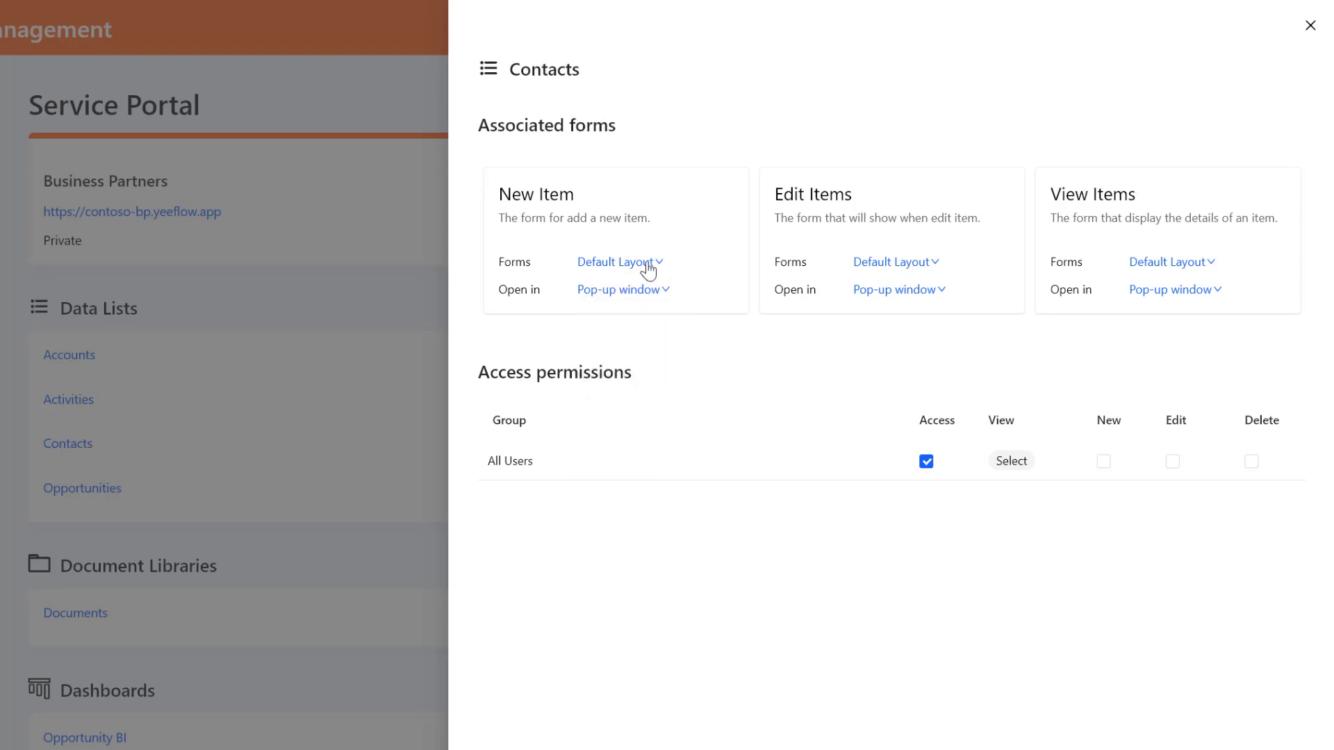
{"action": "left_click", "coordinate": [1309, 30]}
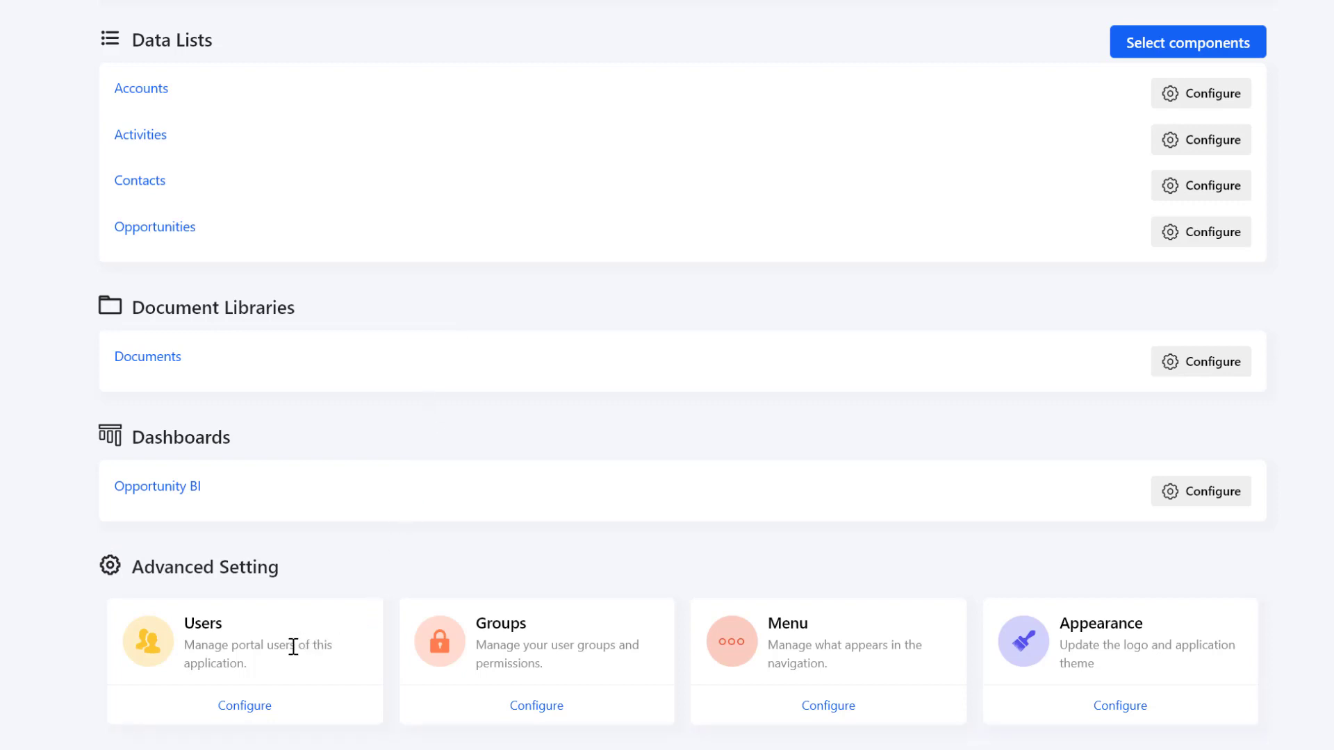
- Add and save a new portal user with a name and e-mail, then reset their password
{"action": "left_click", "coordinate": [262, 706]}
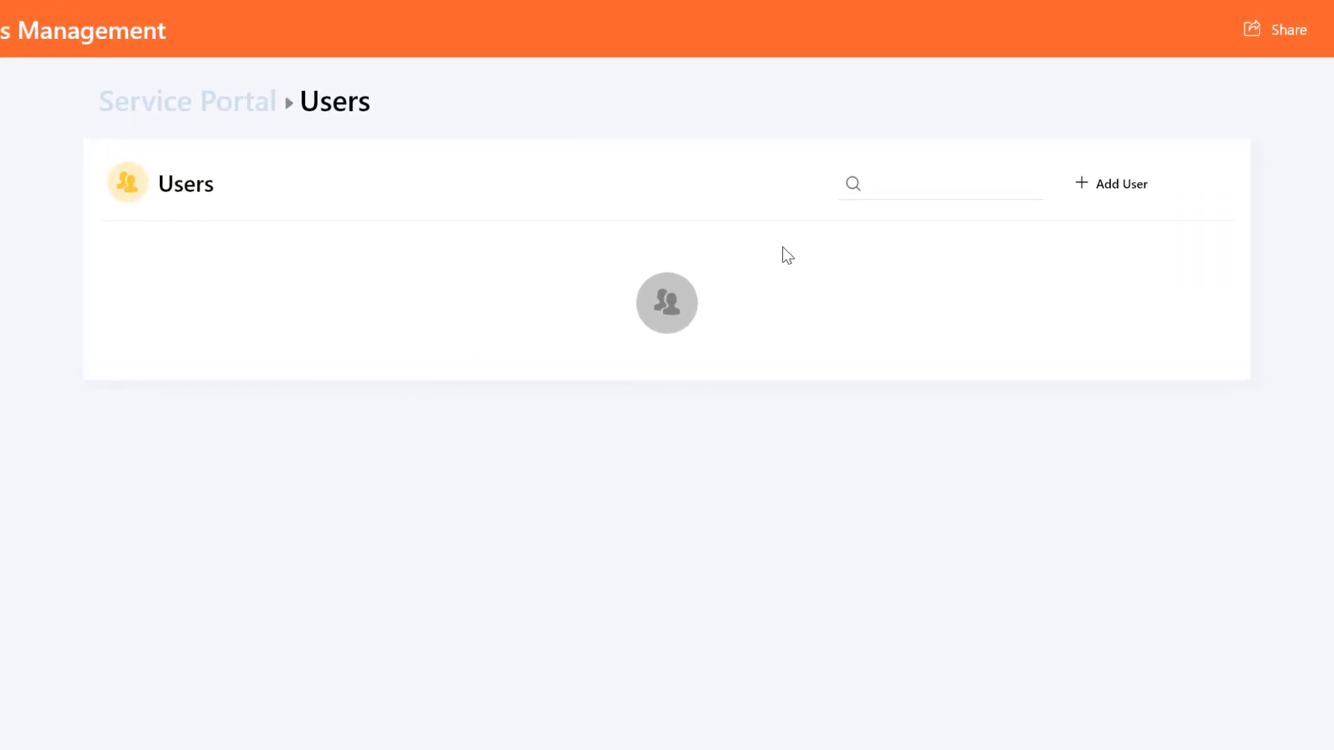
{"action": "left_click", "coordinate": [1137, 184]}
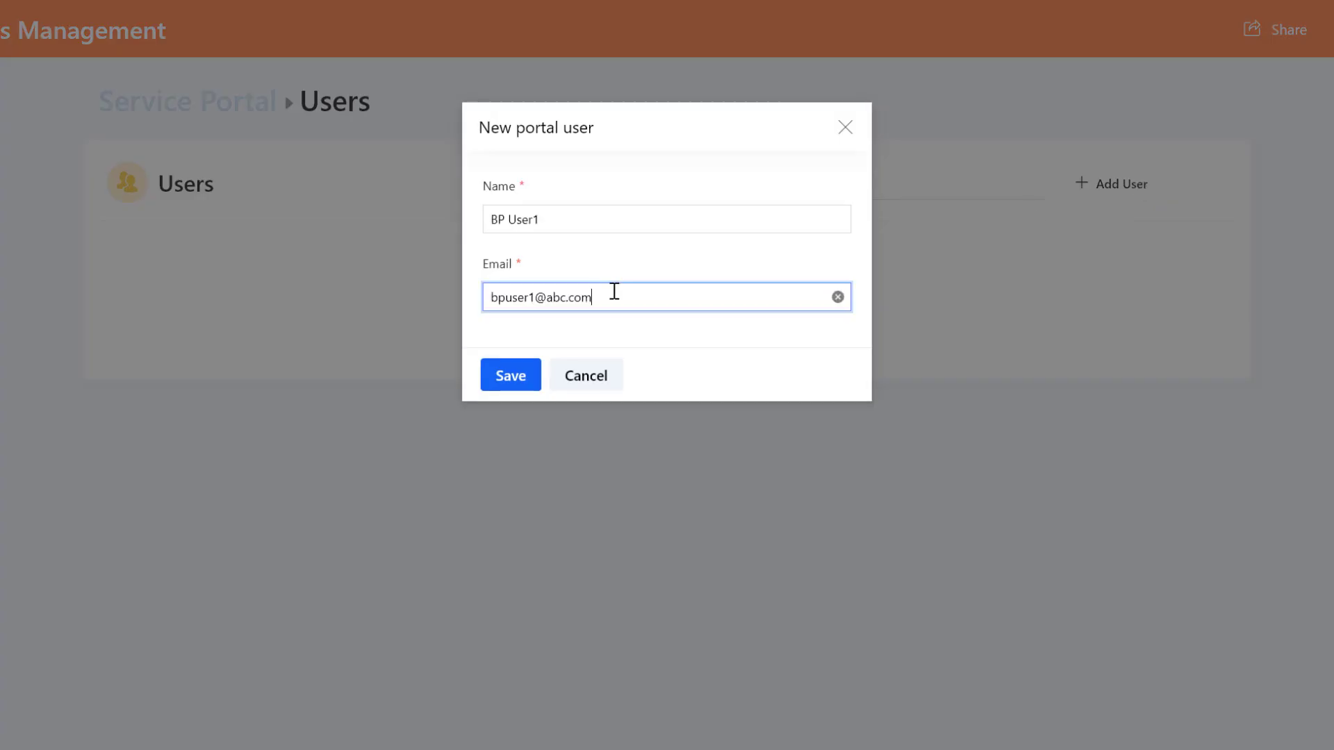
{"action": "left_click", "coordinate": [505, 380]}
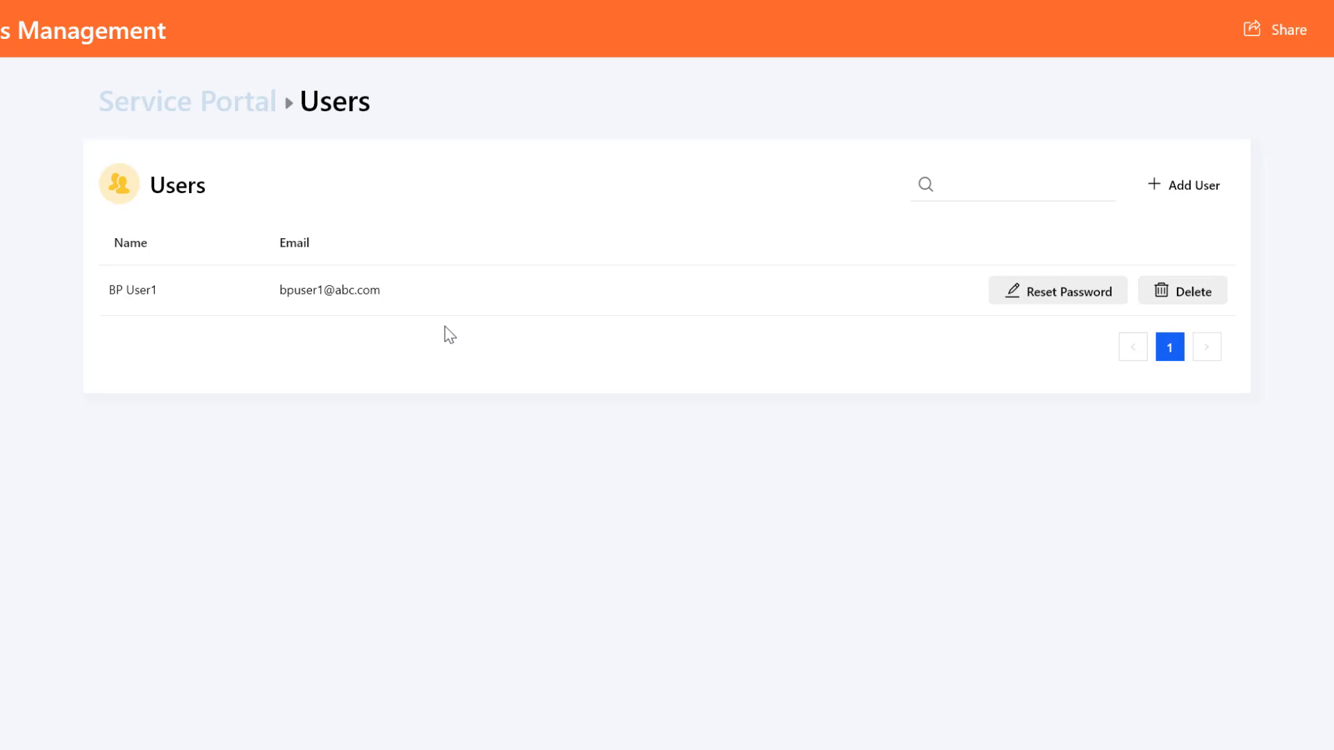
{"action": "left_click", "coordinate": [1096, 297]}
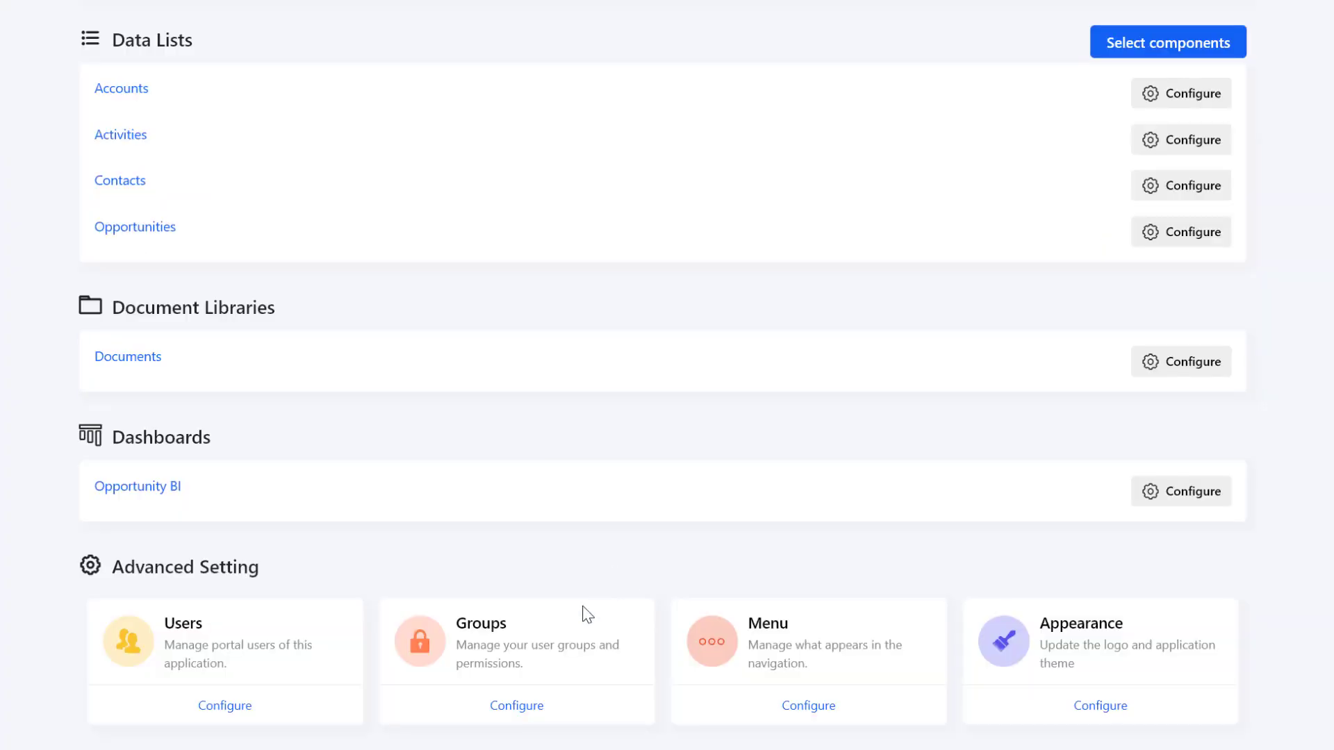
- Create a portal user group named Verified BP
{"action": "left_click", "coordinate": [530, 706]}
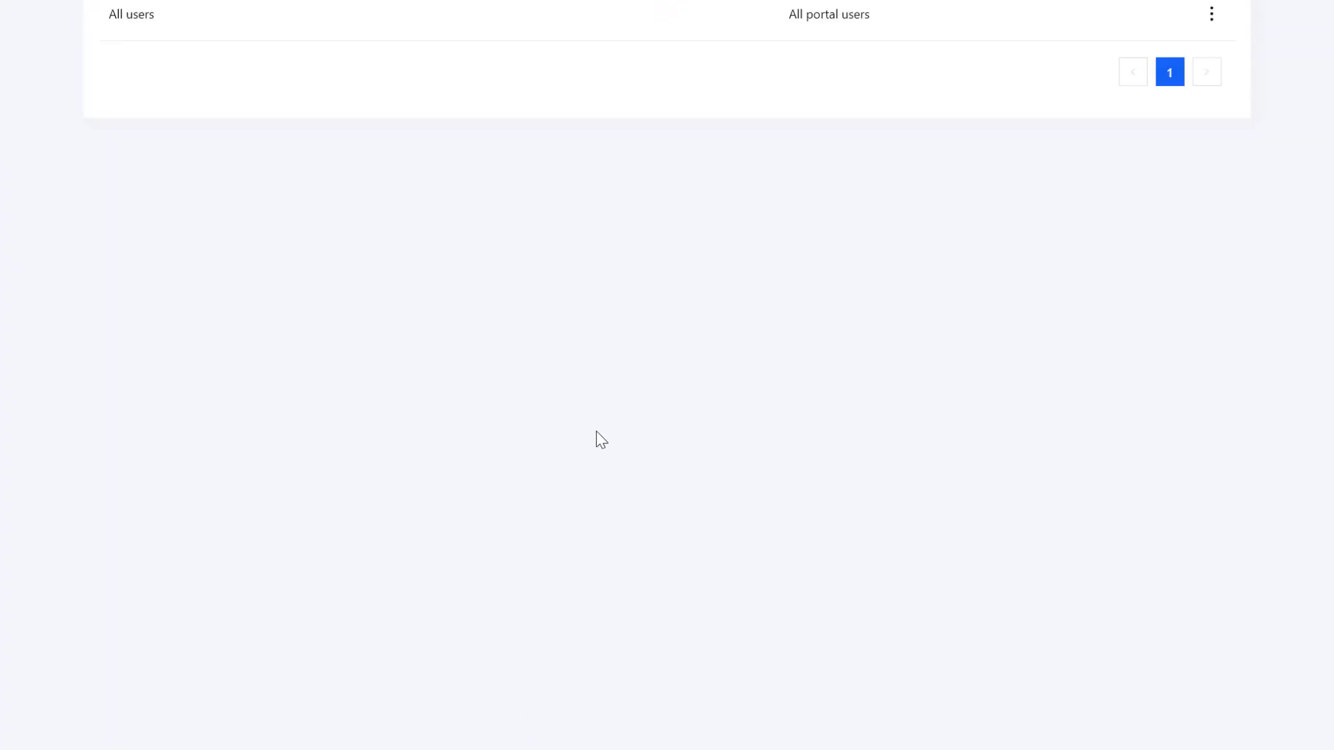
{"action": "scroll", "coordinate": [764, 223], "scroll_direction": "up", "scroll_amount": 2}
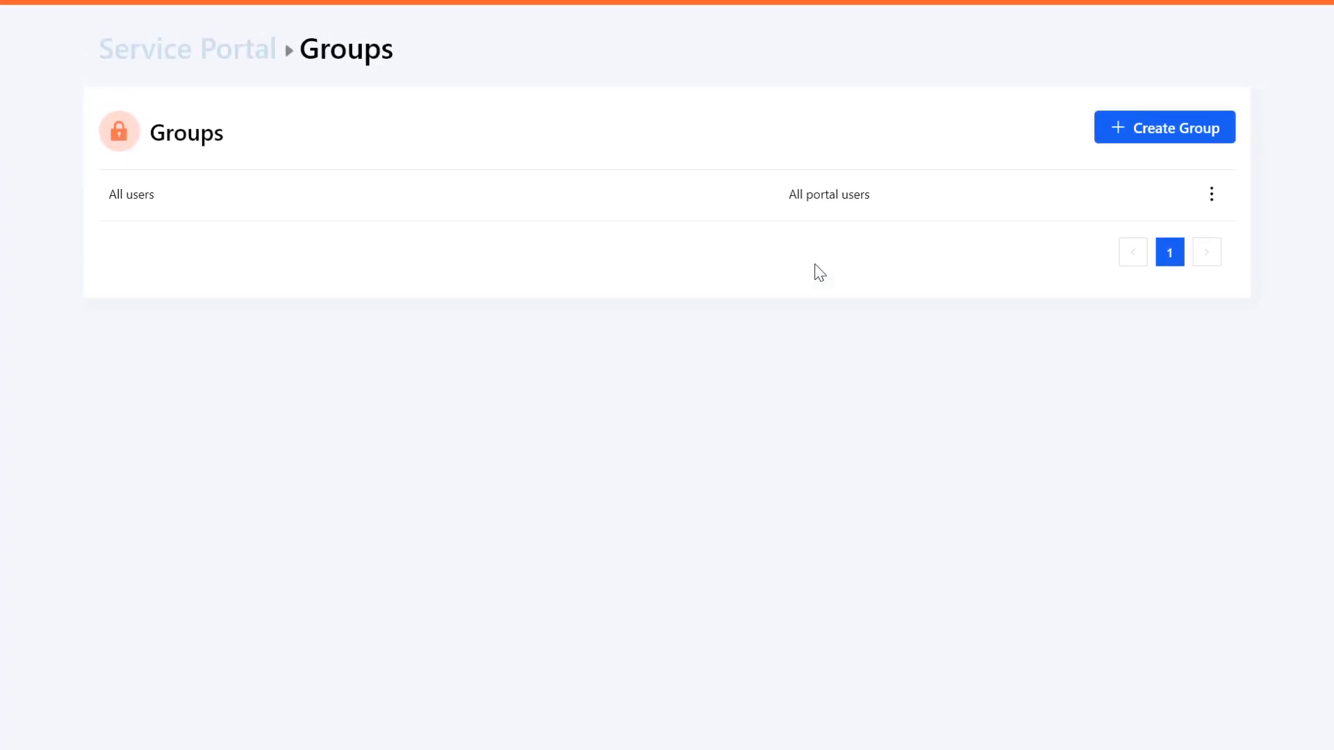
{"action": "left_click", "coordinate": [1214, 130]}
{"action": "left_click", "coordinate": [592, 139]}
{"action": "type", "text": "Verified BP"}
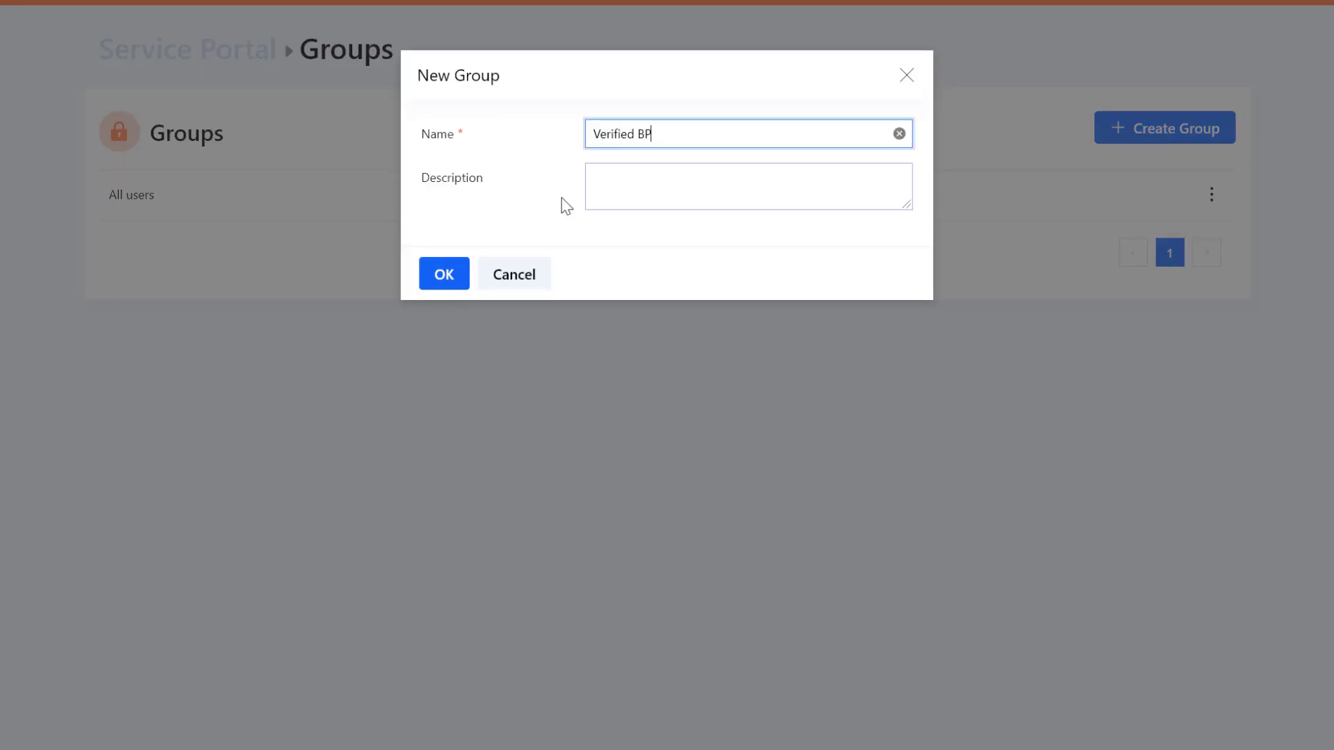
{"action": "left_click", "coordinate": [444, 282]}
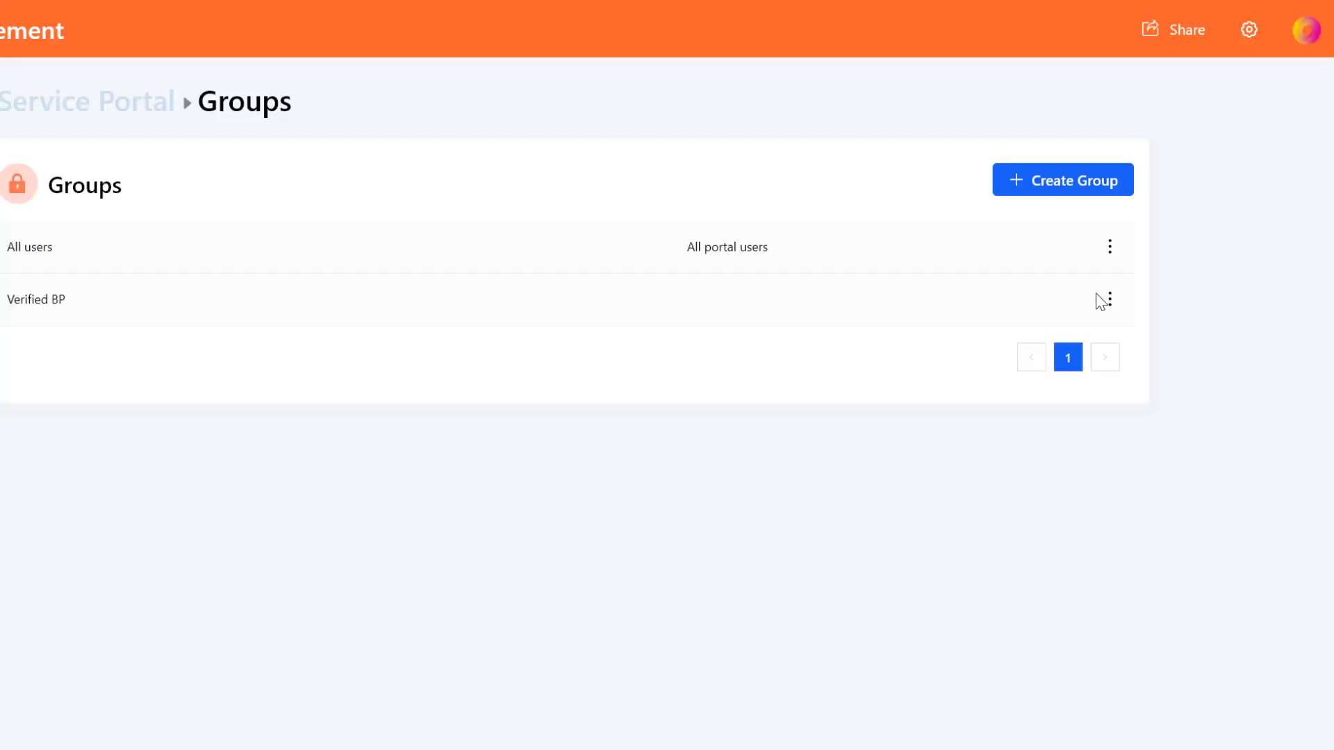
- Look over the Verified BP group's permissions and its Members tab
{"action": "left_click", "coordinate": [1211, 249]}
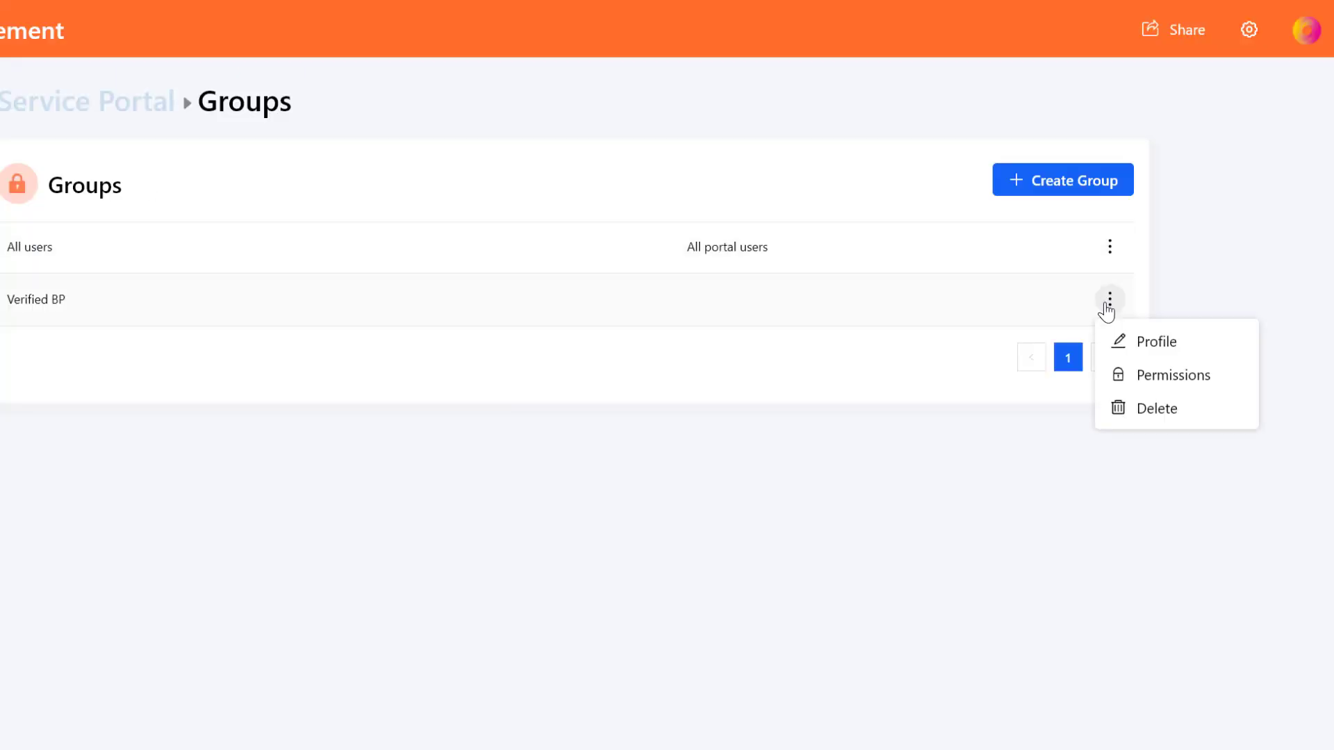
{"action": "left_click", "coordinate": [1172, 379]}
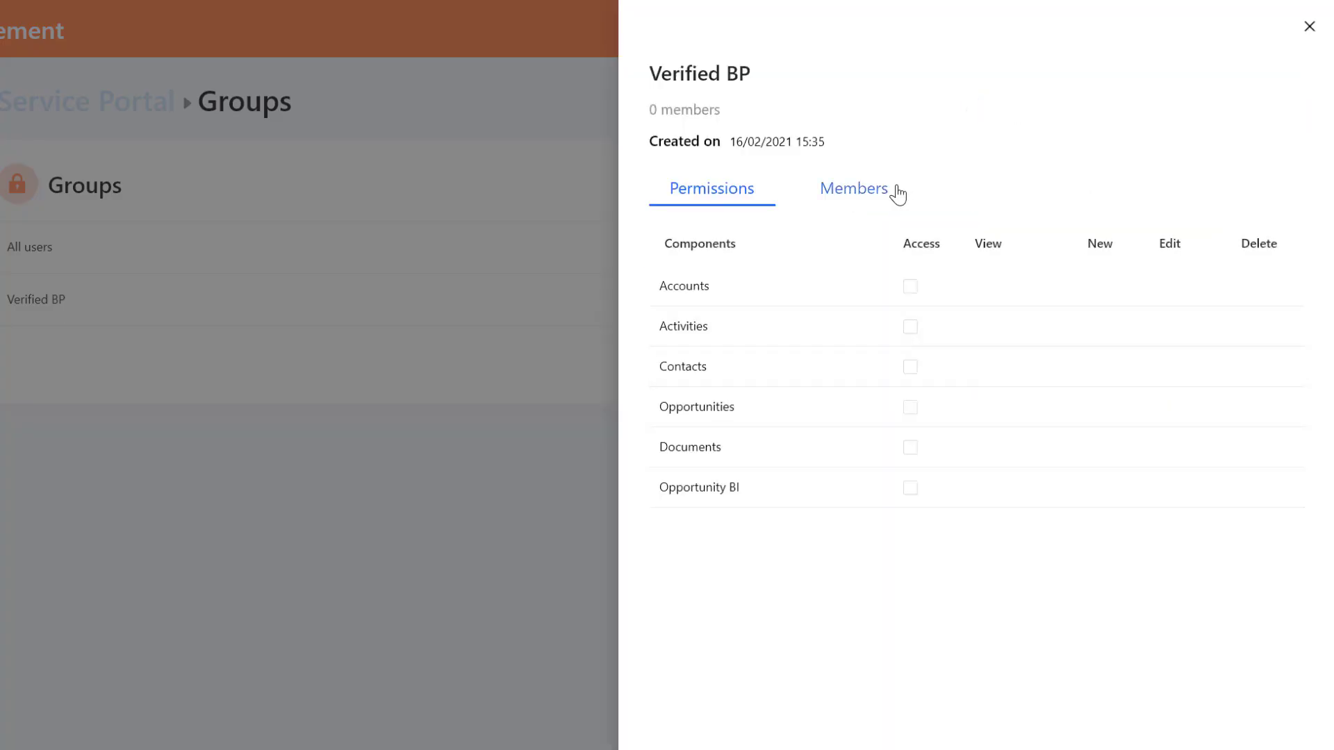
{"action": "left_click", "coordinate": [847, 200]}
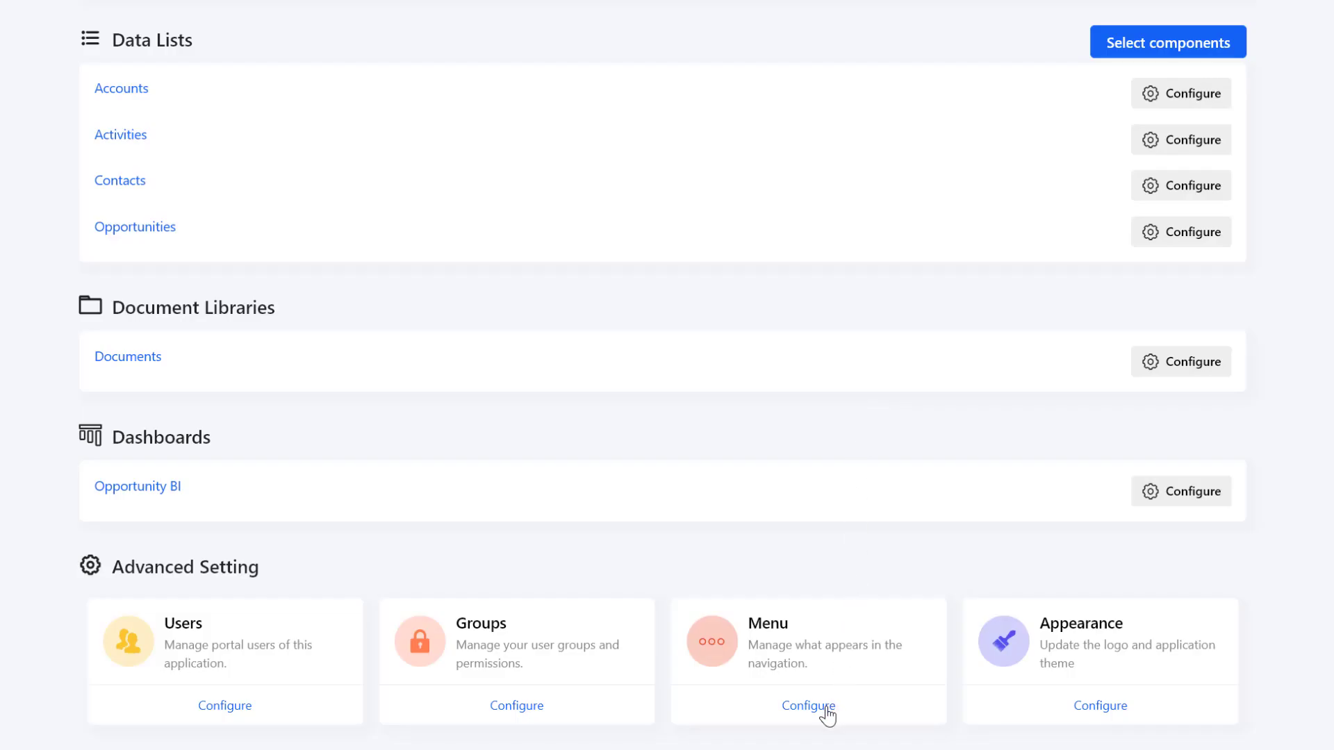
- Move Opportunity BI to the top of the portal menu and set the menu position to Left
{"action": "left_click", "coordinate": [825, 709]}
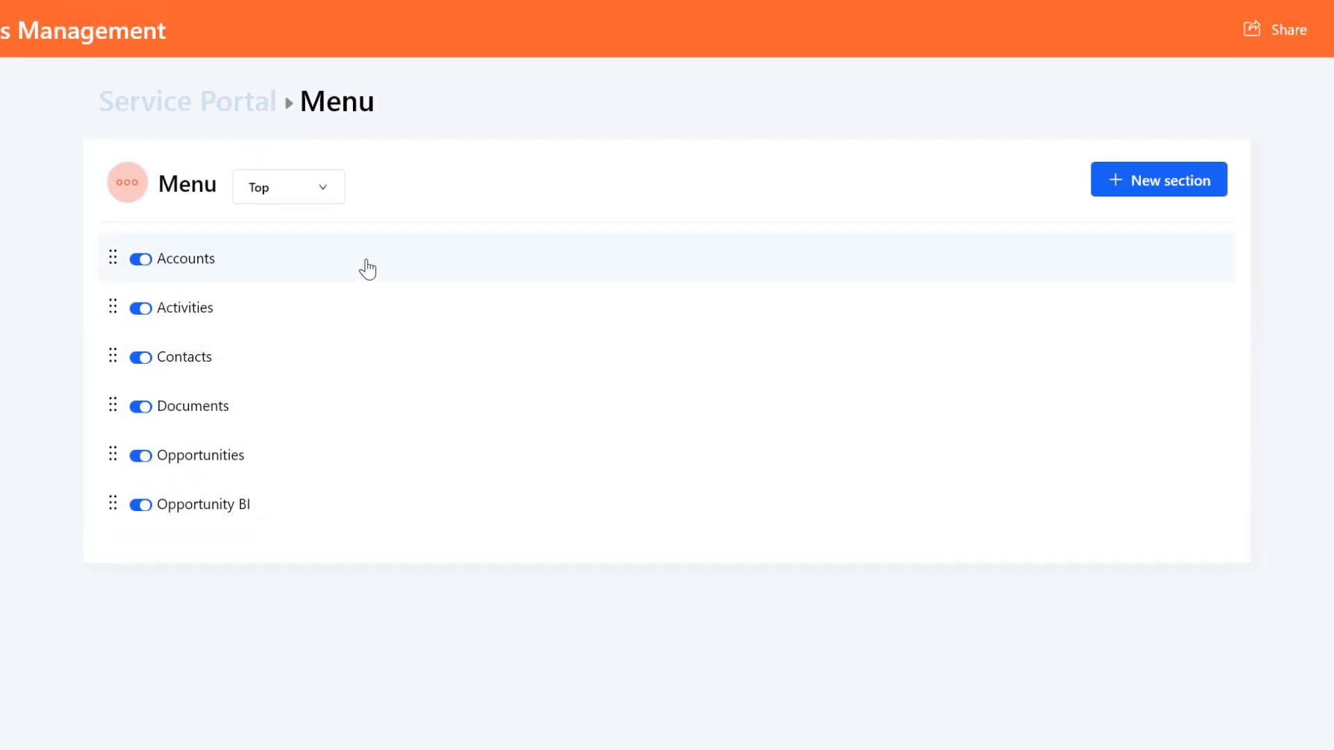
{"action": "left_click", "coordinate": [138, 360]}
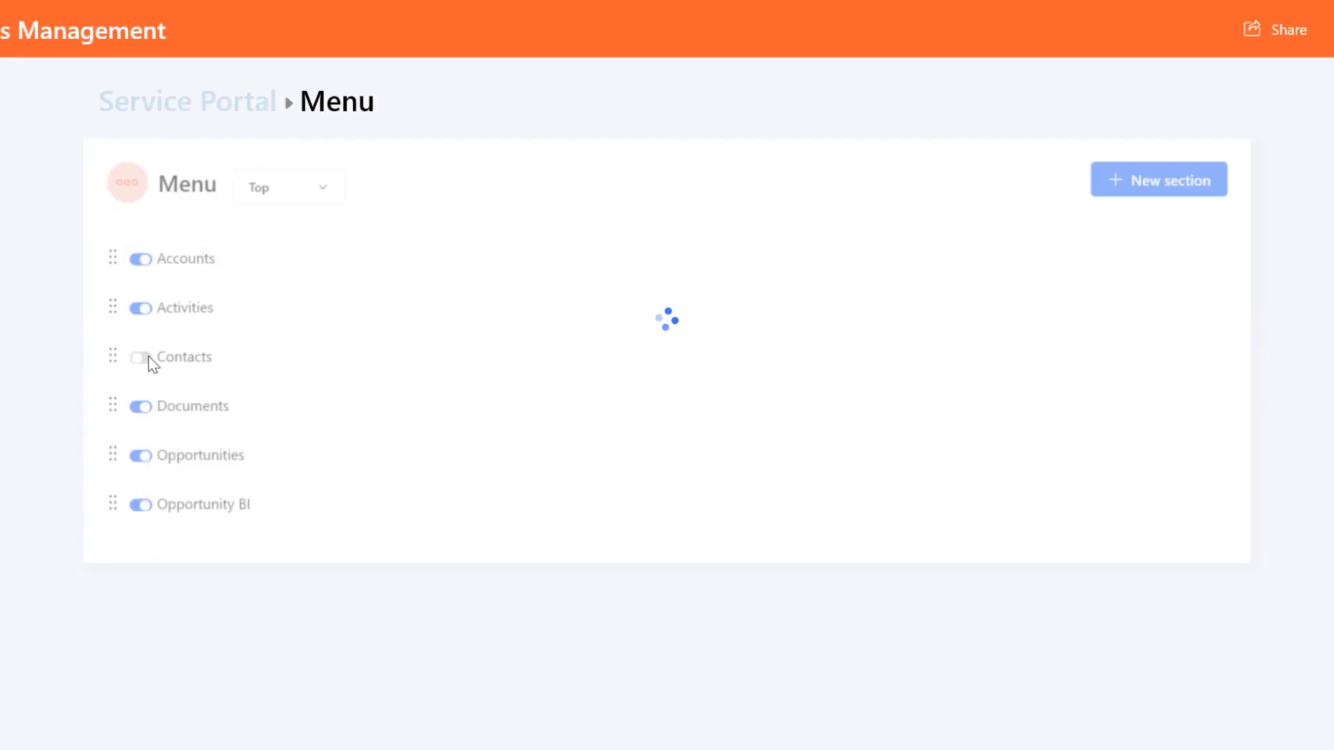
{"action": "left_click", "coordinate": [142, 360]}
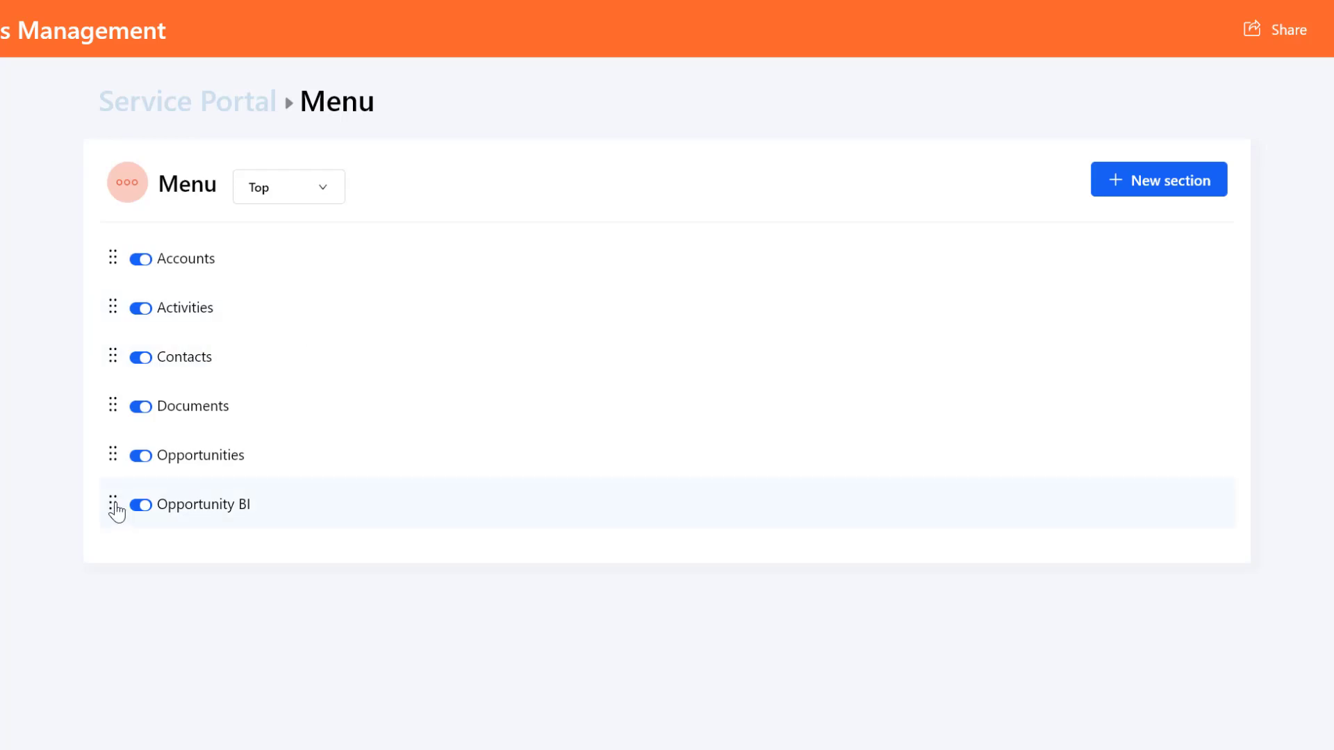
{"action": "left_click_drag", "start_coordinate": [113, 505], "coordinate": [119, 278]}
{"action": "left_click_drag", "start_coordinate": [116, 258], "coordinate": [113, 262]}
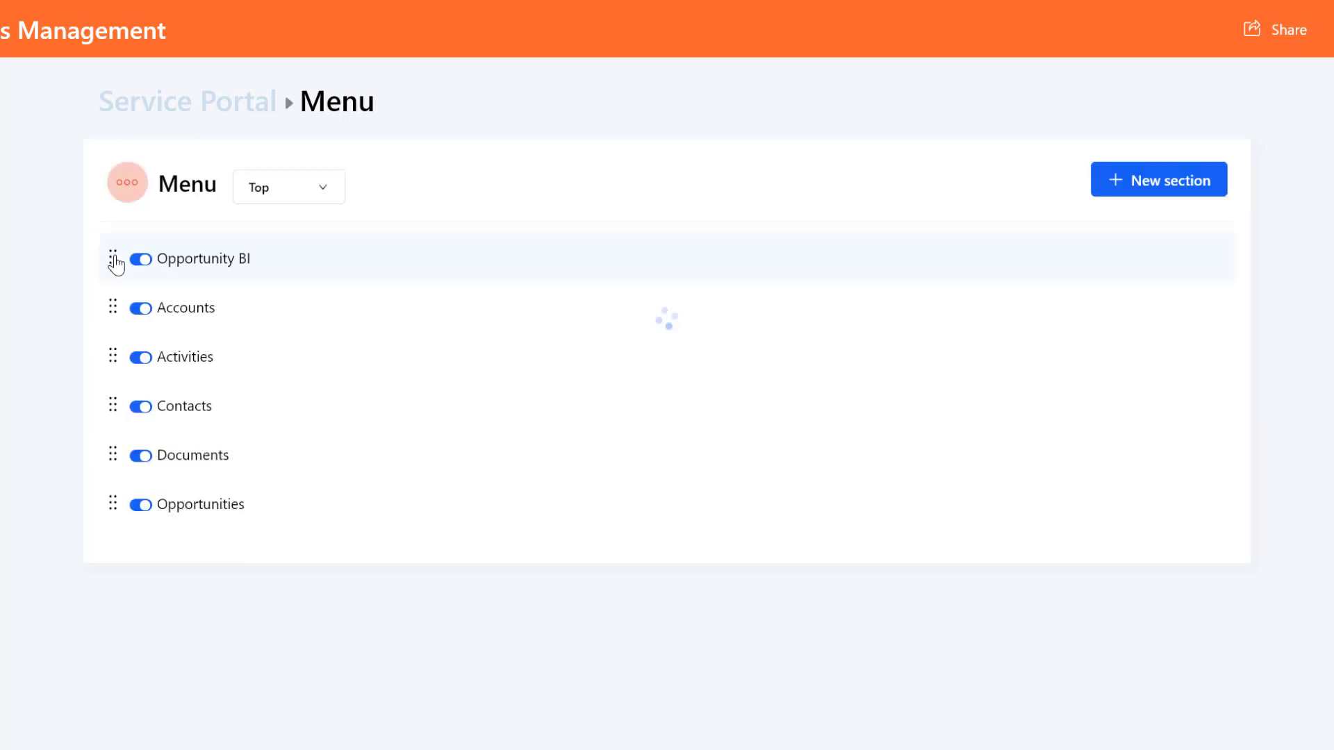
{"action": "left_click", "coordinate": [332, 201]}
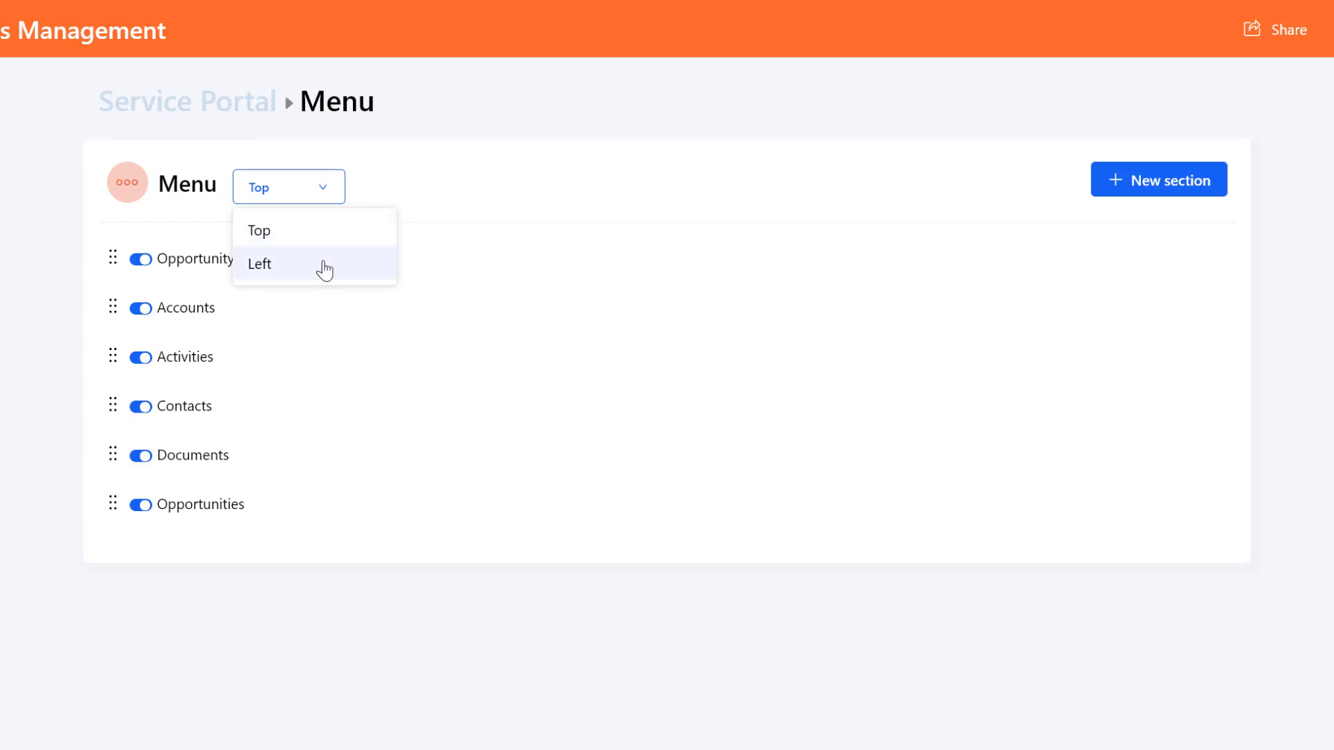
{"action": "left_click", "coordinate": [324, 270]}
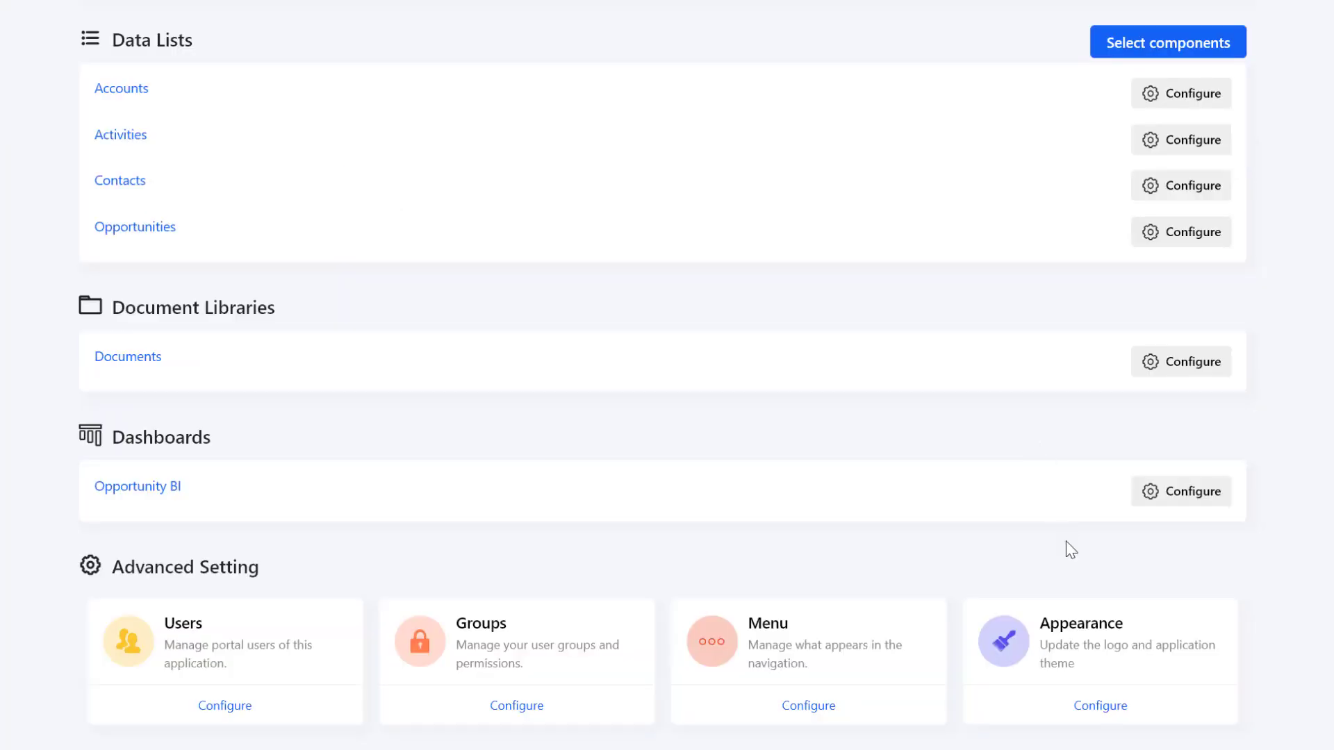
- Upload blue.ico as the portal's icon
{"action": "left_click", "coordinate": [1098, 713]}
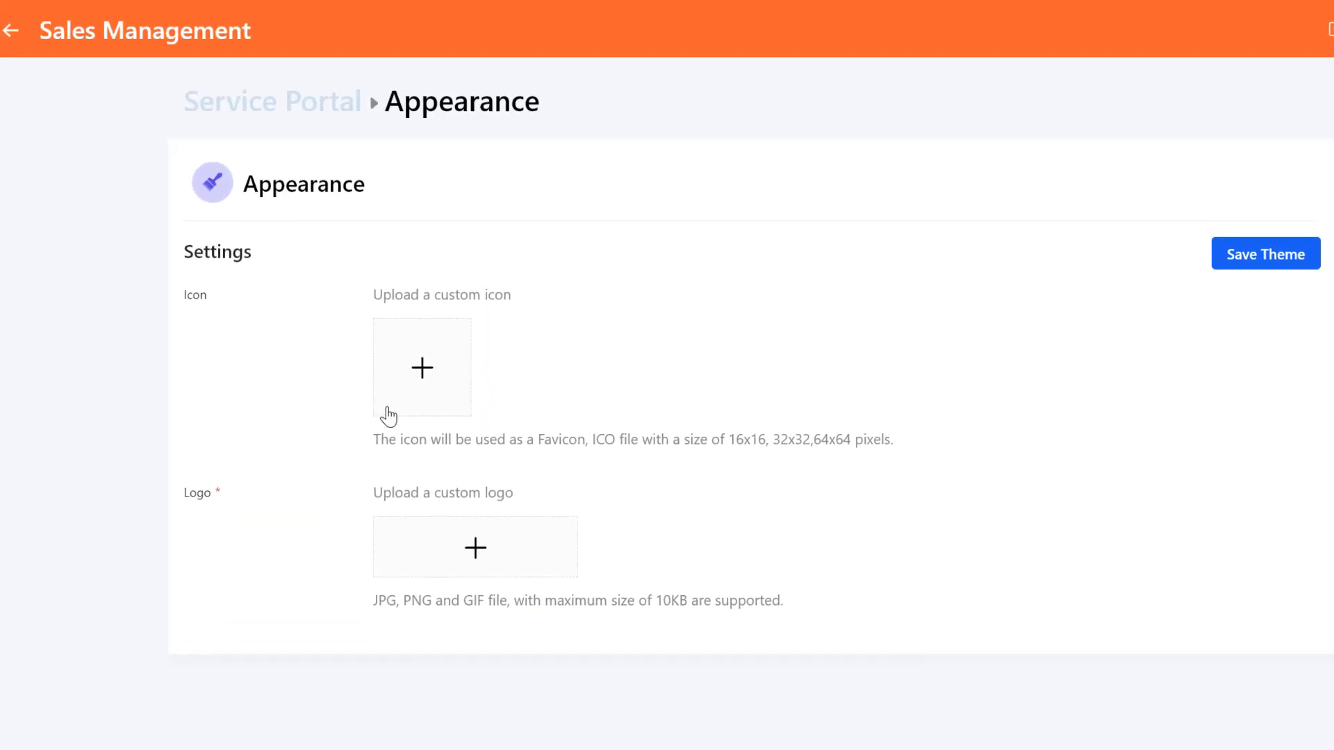
{"action": "left_click", "coordinate": [421, 379]}
{"action": "left_click", "coordinate": [227, 159]}
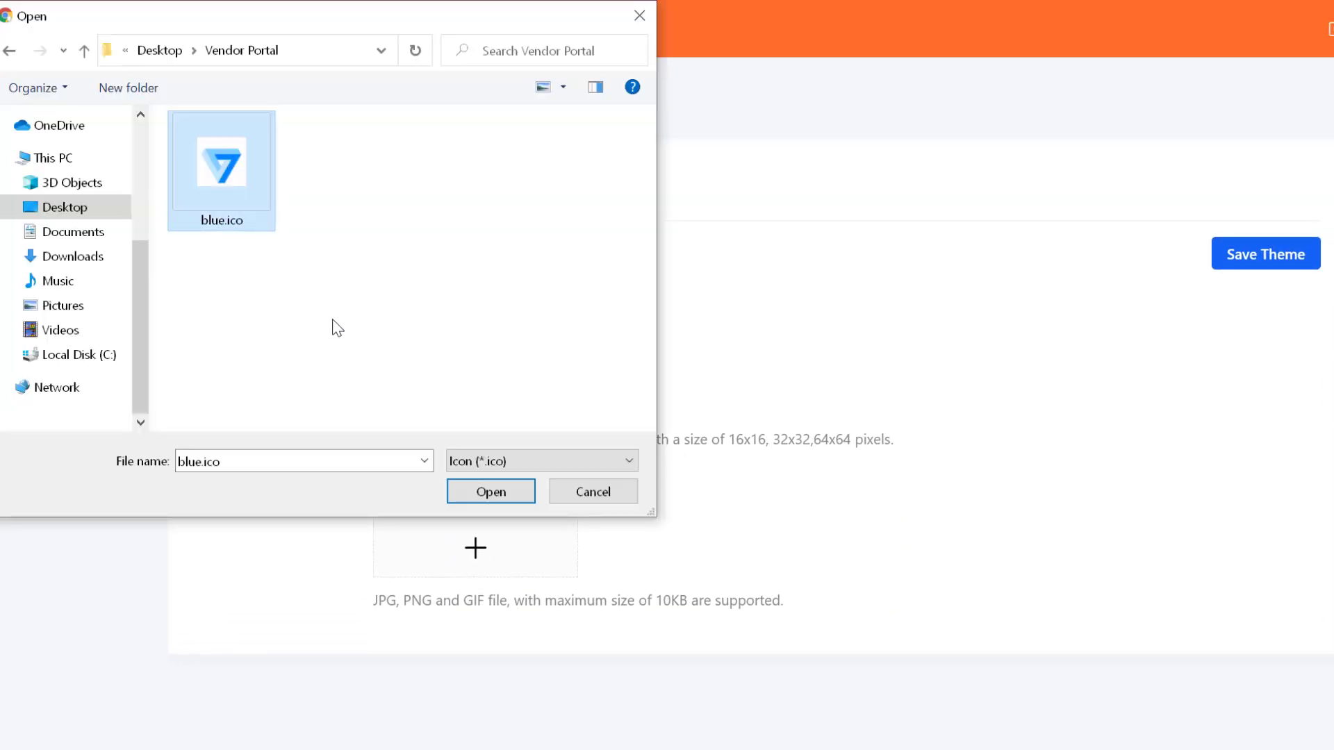
{"action": "left_click", "coordinate": [492, 492]}
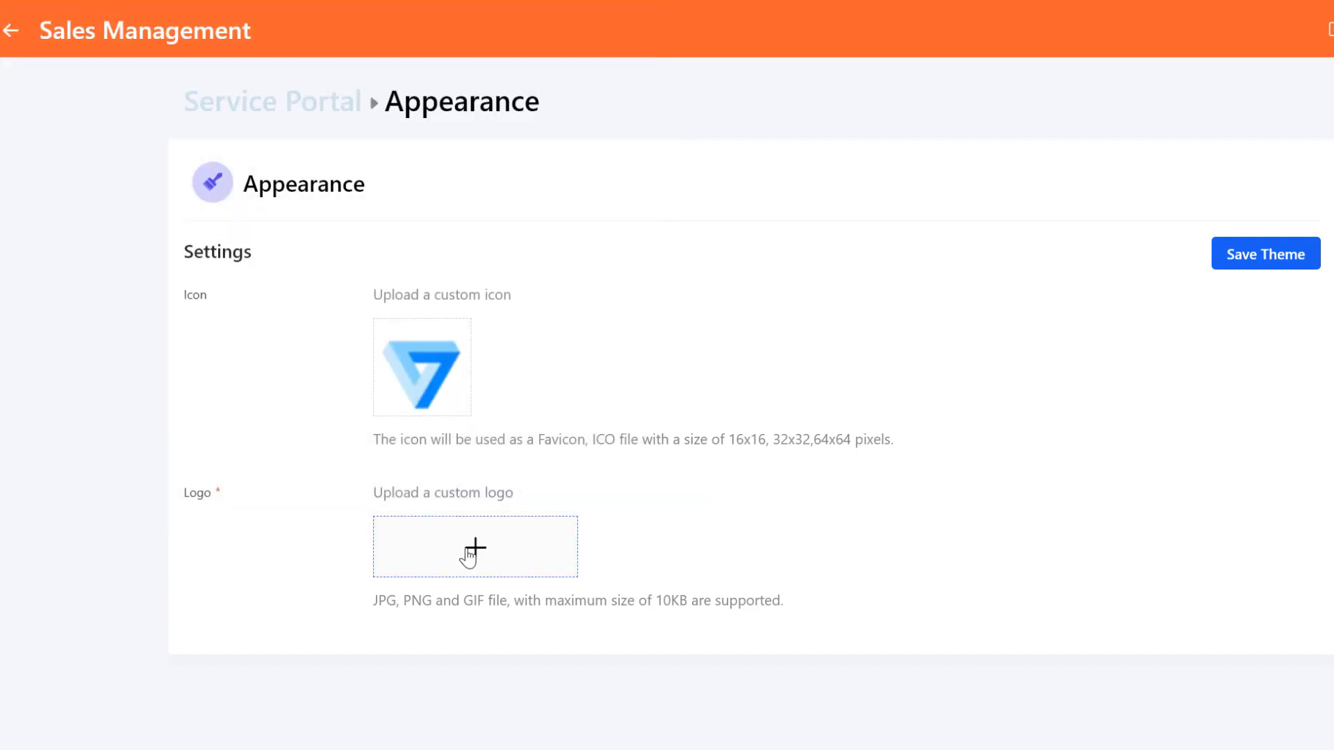
- Upload logo1.png as the Contoso logo and accept the crop
{"action": "left_click", "coordinate": [472, 548]}
{"action": "left_click", "coordinate": [465, 201]}
{"action": "left_click", "coordinate": [490, 491]}
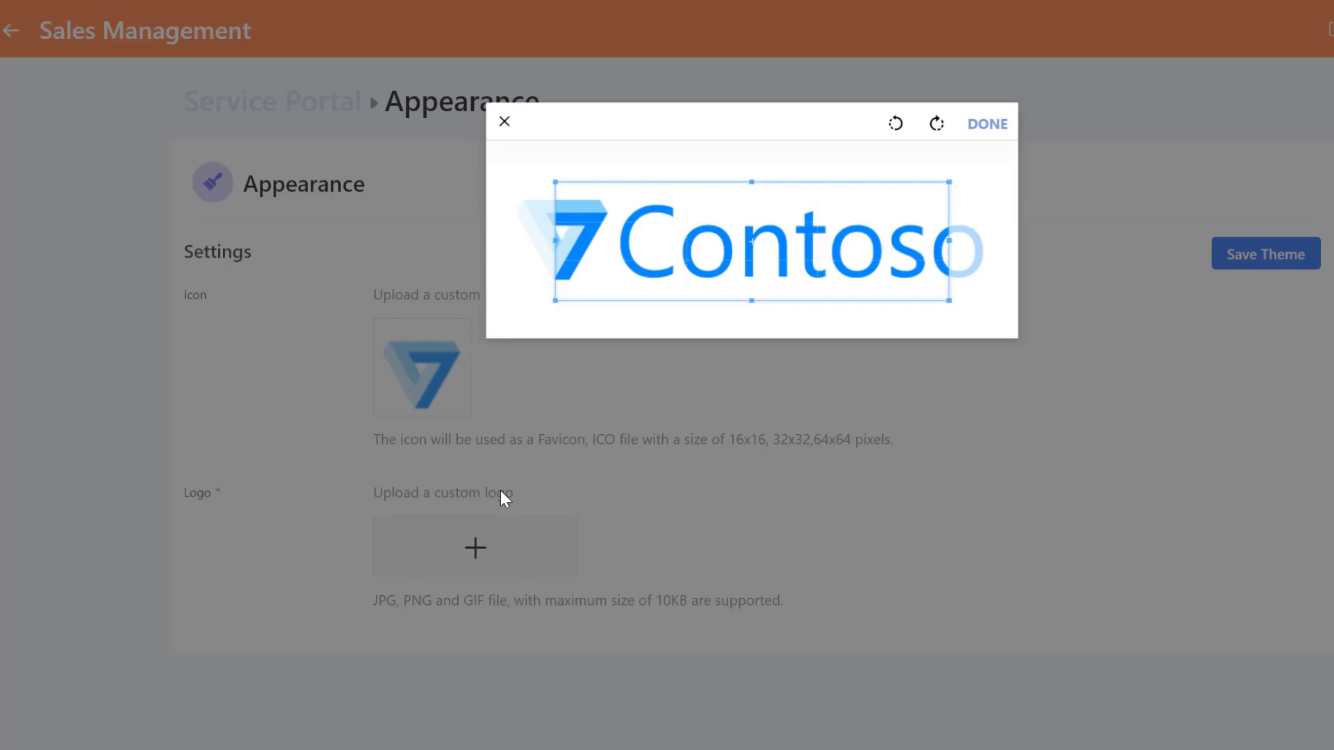
{"action": "left_click", "coordinate": [988, 125]}
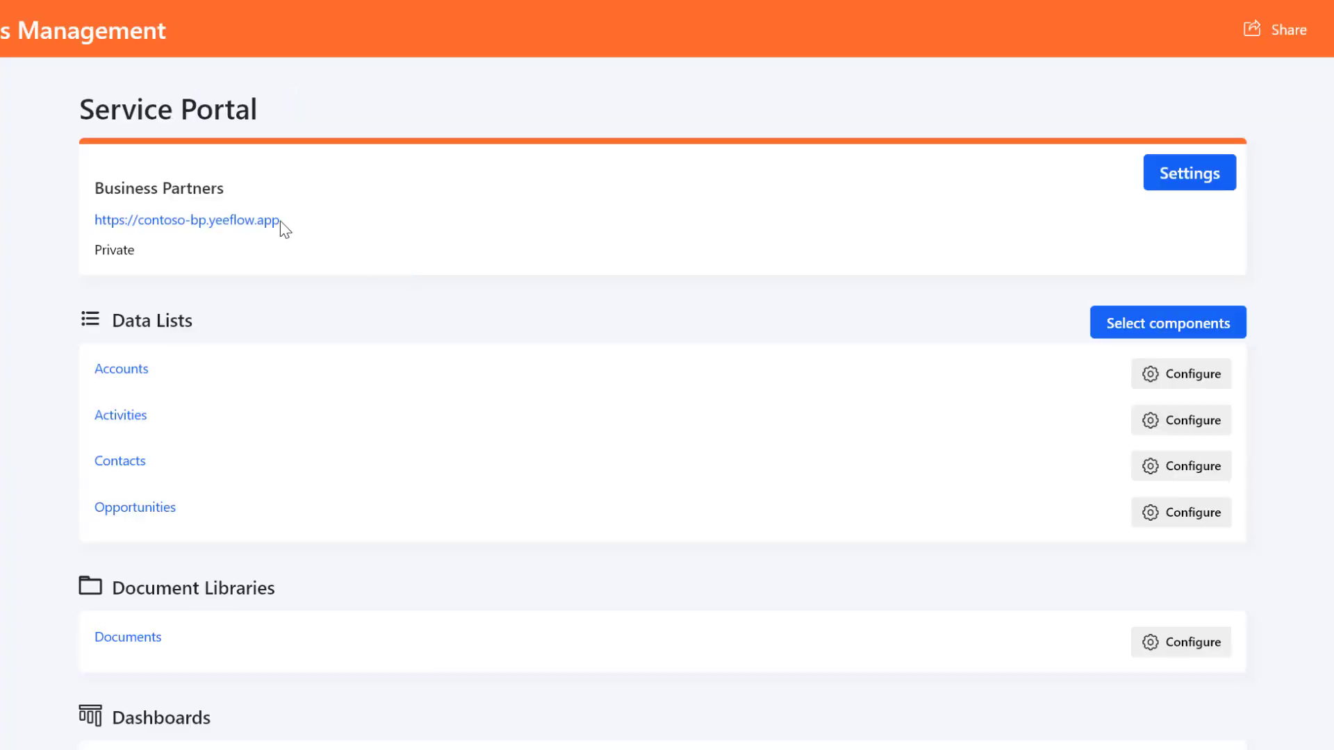
{"action": "left_click_drag", "start_coordinate": [281, 222], "coordinate": [101, 228]}
{"action": "key", "text": "ctrl+c"}
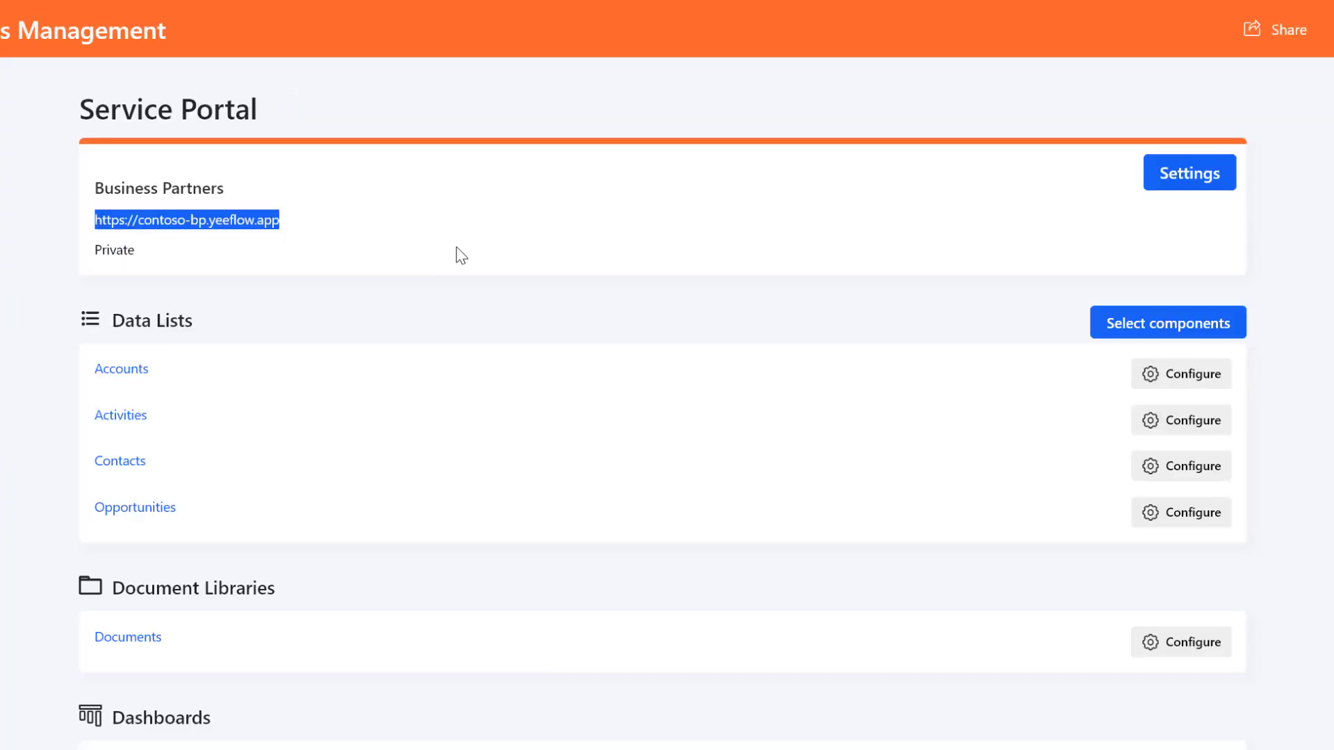
{"action": "key", "text": "ctrl+t"}
{"action": "key", "text": "ctrl+v"}
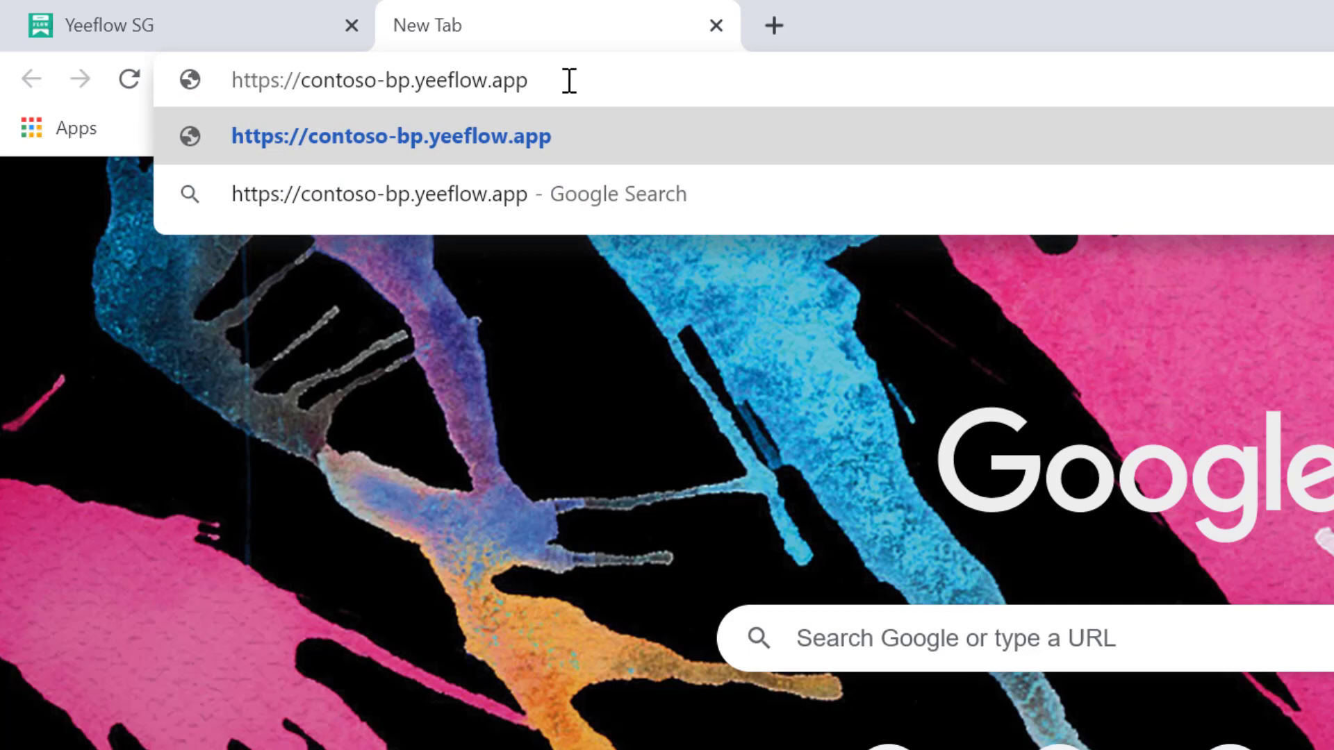
{"action": "key", "text": "Return"}
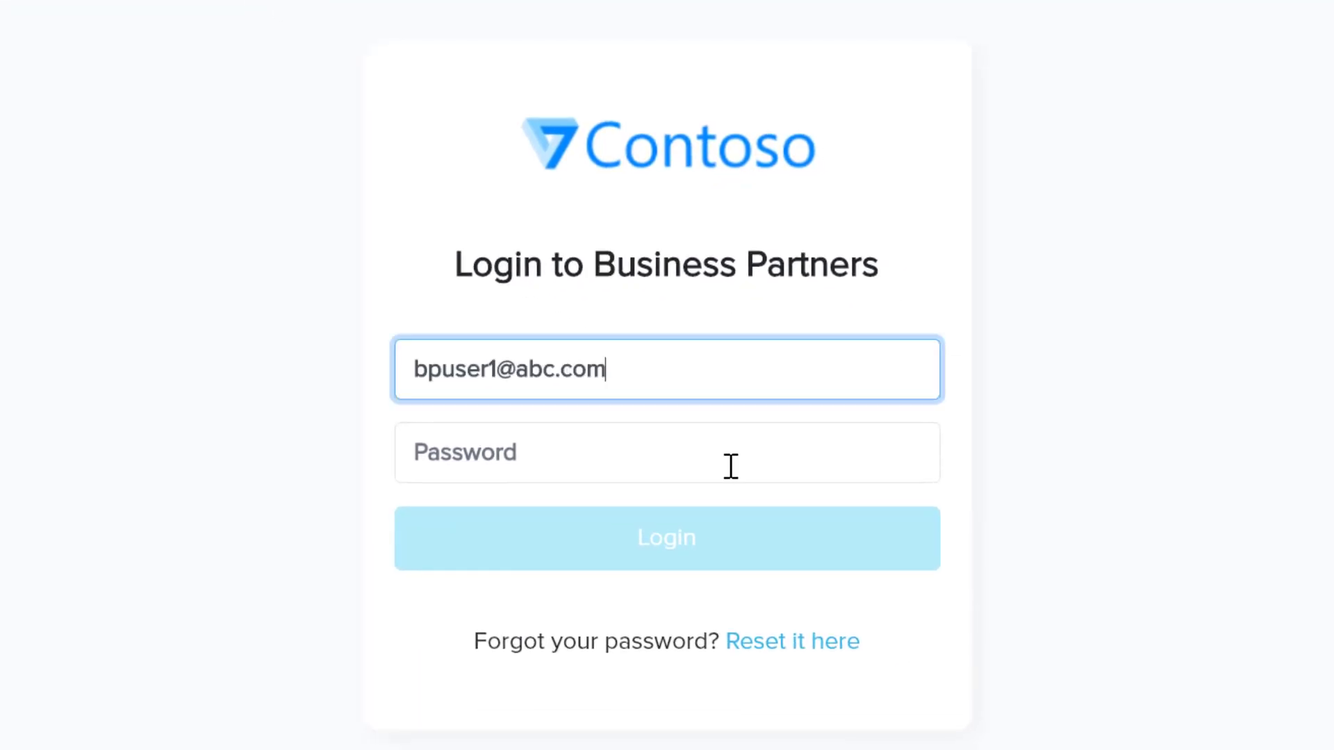
{"action": "left_click", "coordinate": [667, 453]}
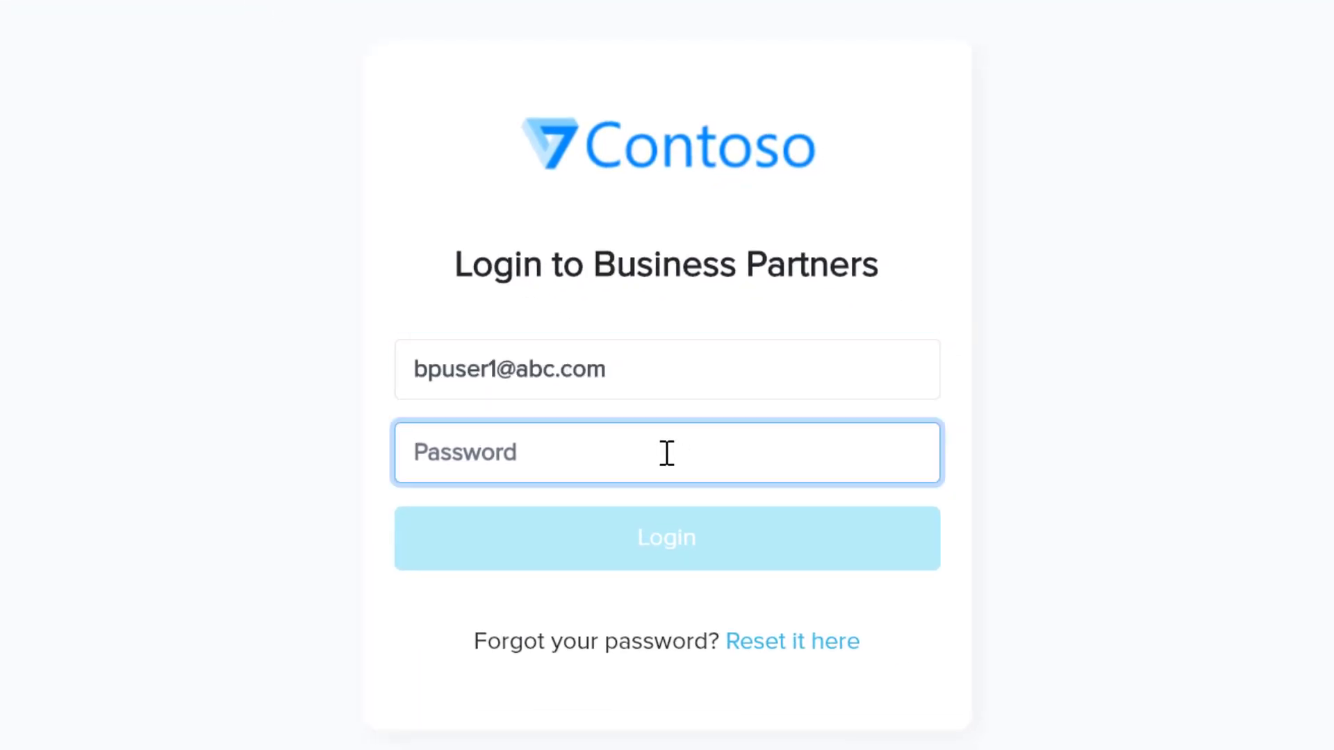
{"action": "type", "text": "•••••••"}
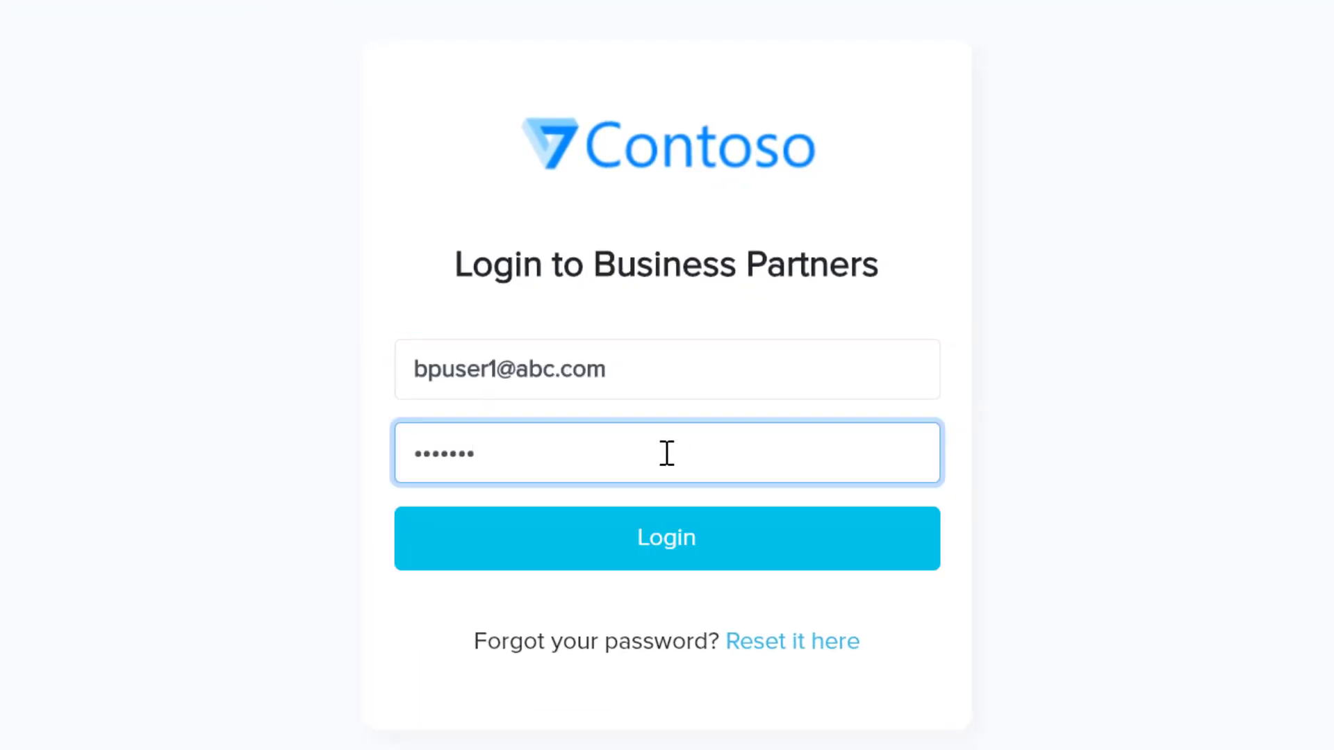
{"action": "left_click", "coordinate": [705, 555]}
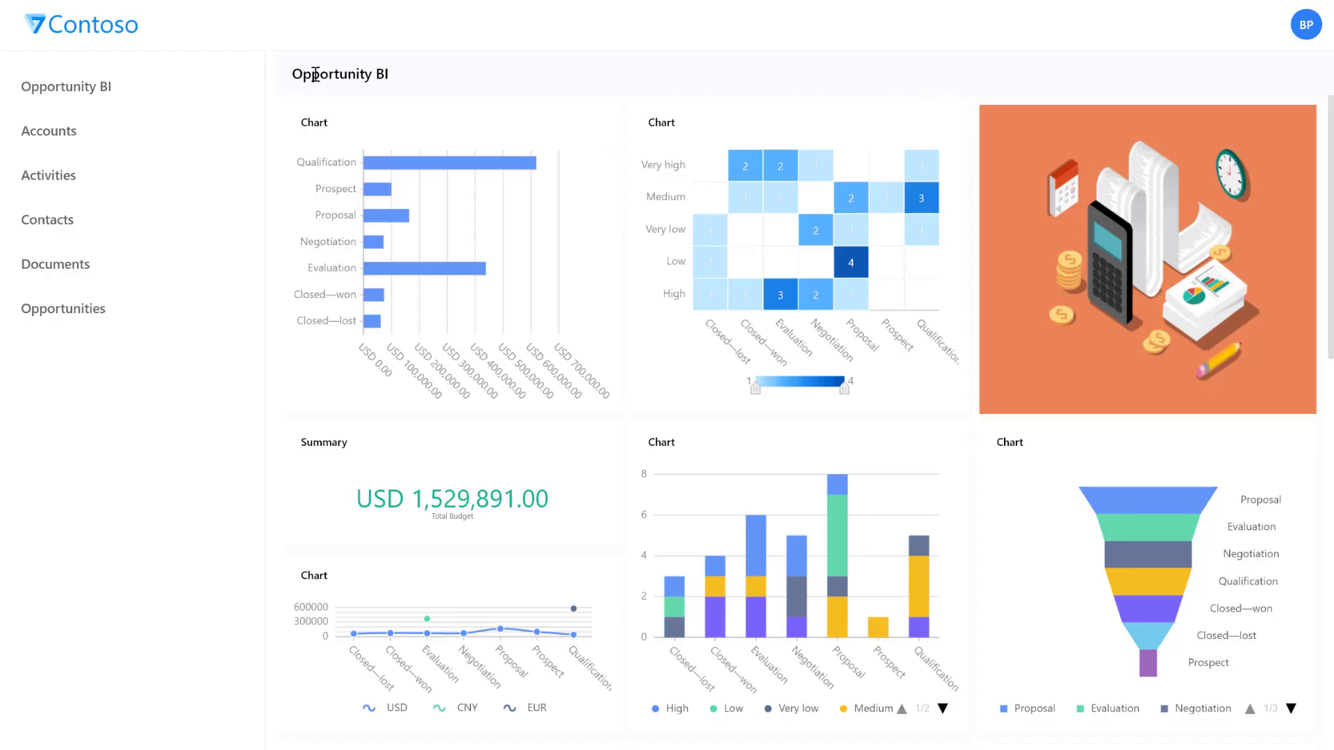
{"action": "left_click", "coordinate": [134, 129]}
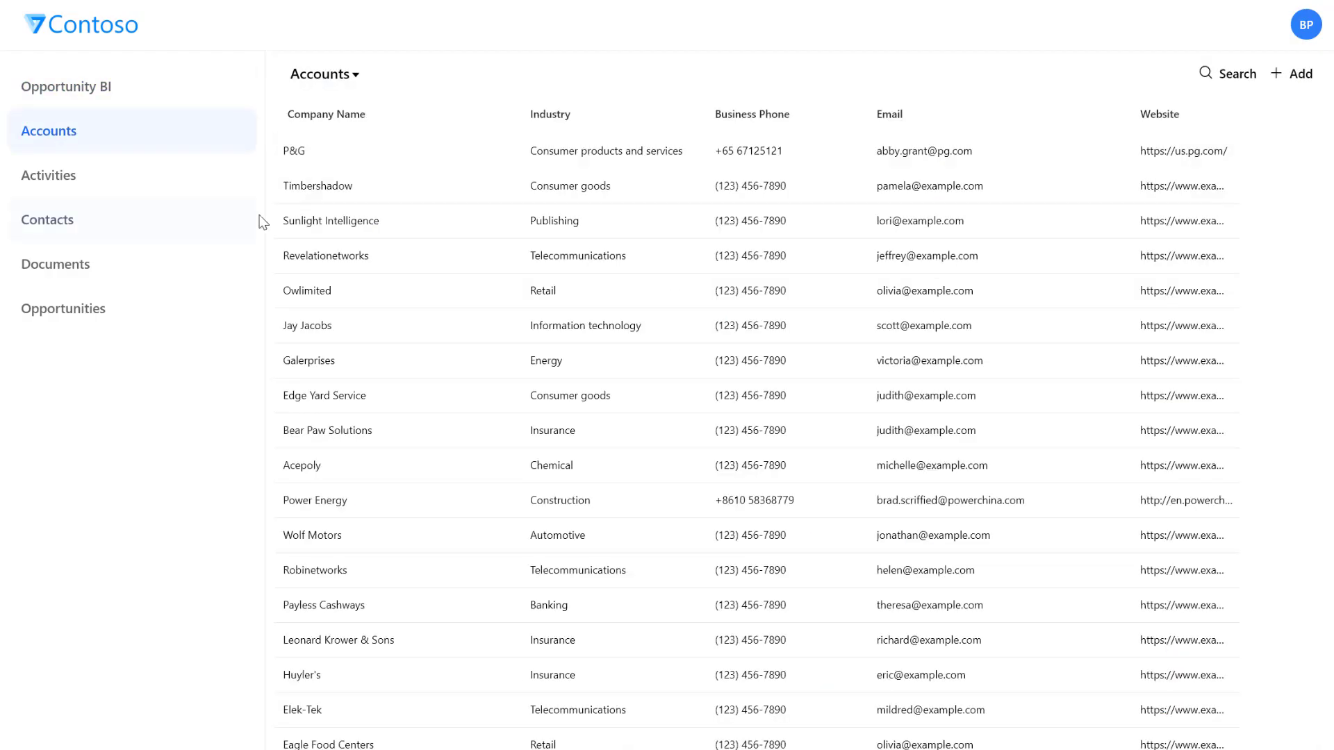
{"action": "left_click", "coordinate": [77, 308]}
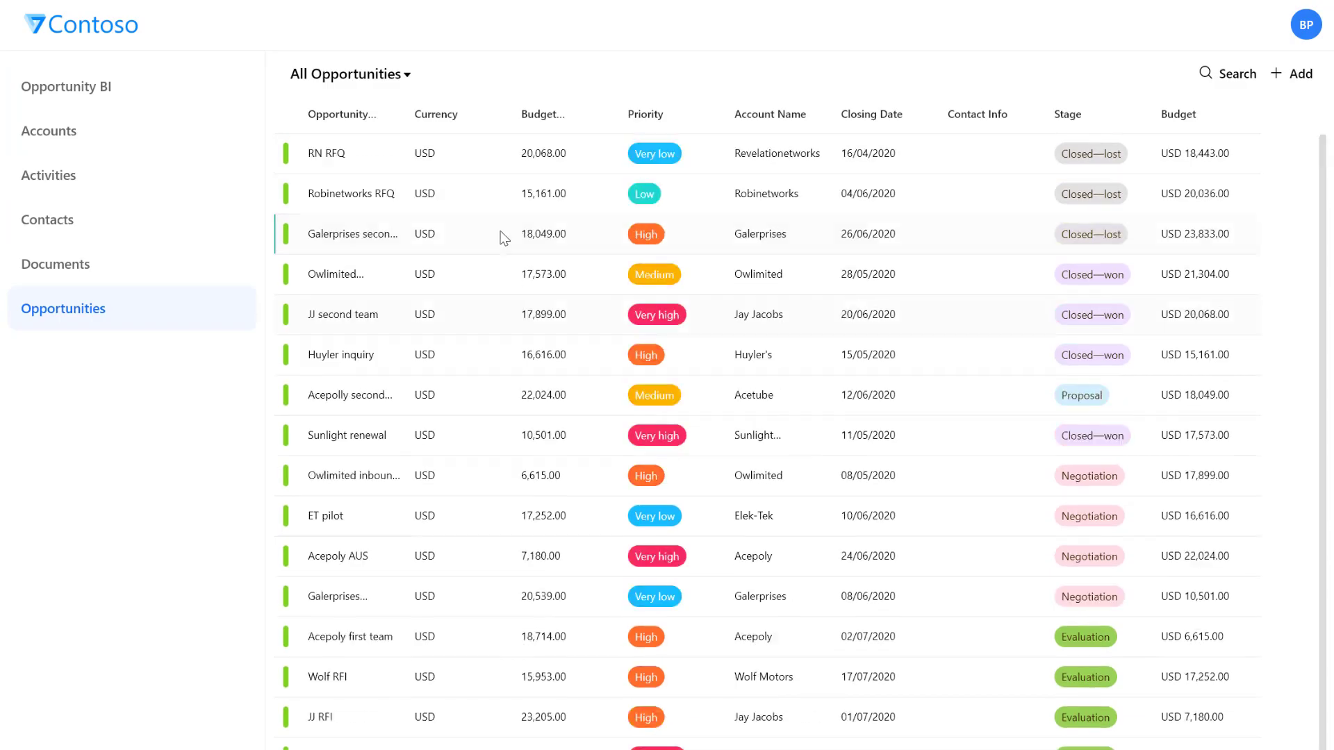
{"action": "left_click", "coordinate": [394, 206]}
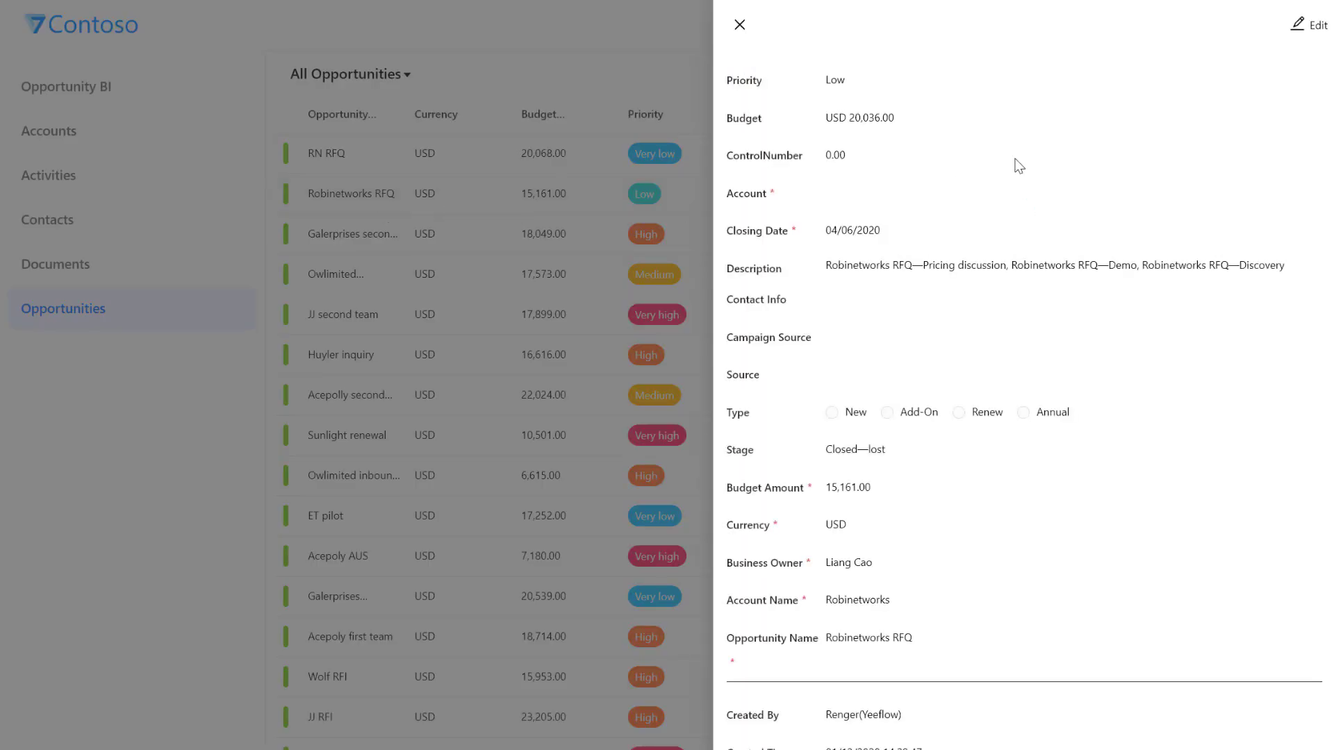
{"action": "left_click", "coordinate": [1296, 32]}
{"action": "scroll", "coordinate": [625, 295], "scroll_direction": "down", "scroll_amount": 2}
{"action": "scroll", "coordinate": [625, 295], "scroll_direction": "up", "scroll_amount": 2}
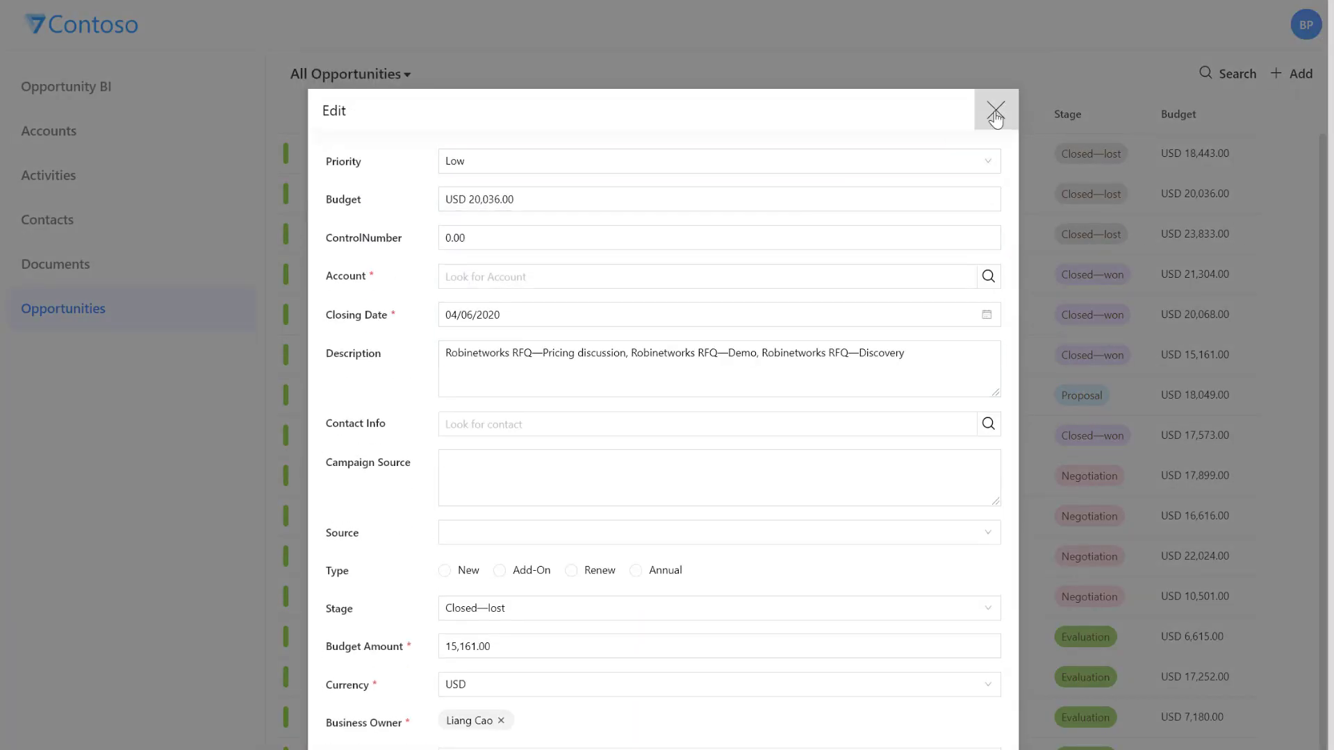
{"action": "left_click", "coordinate": [991, 107]}
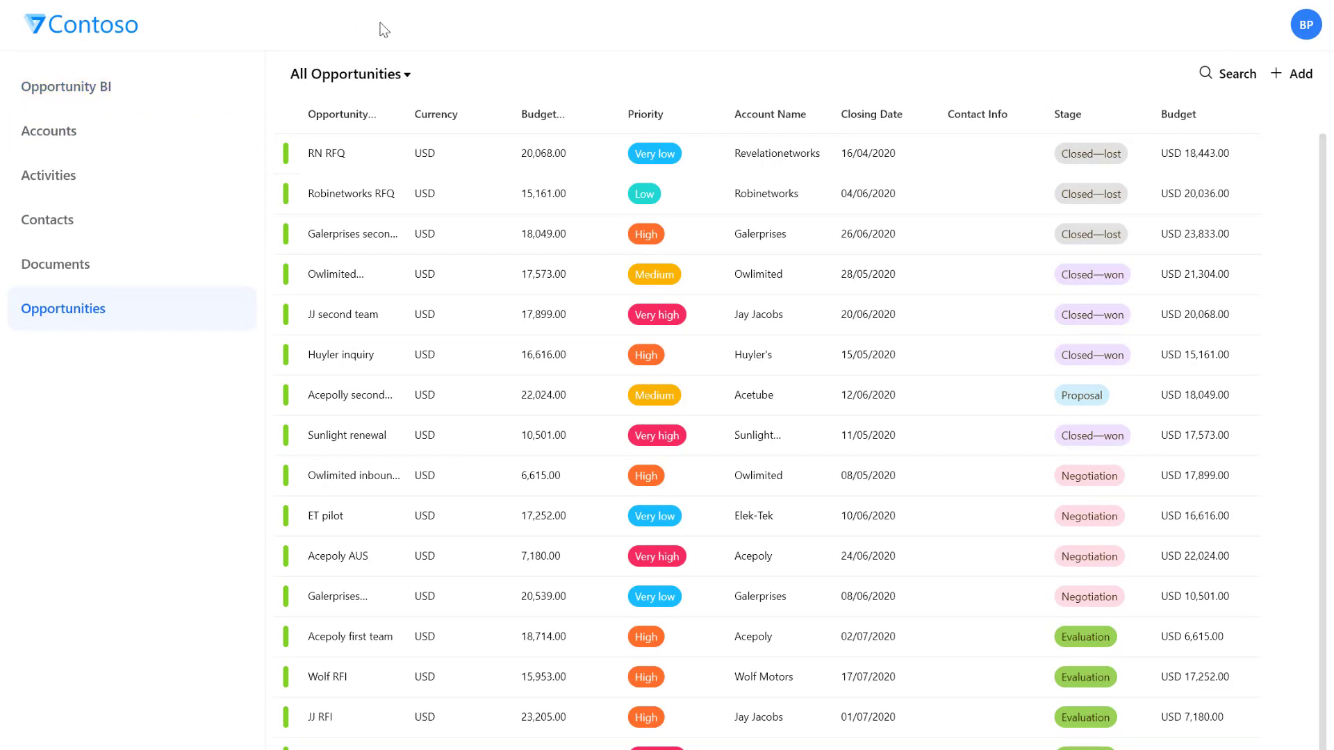
{"action": "left_click", "coordinate": [182, 102]}
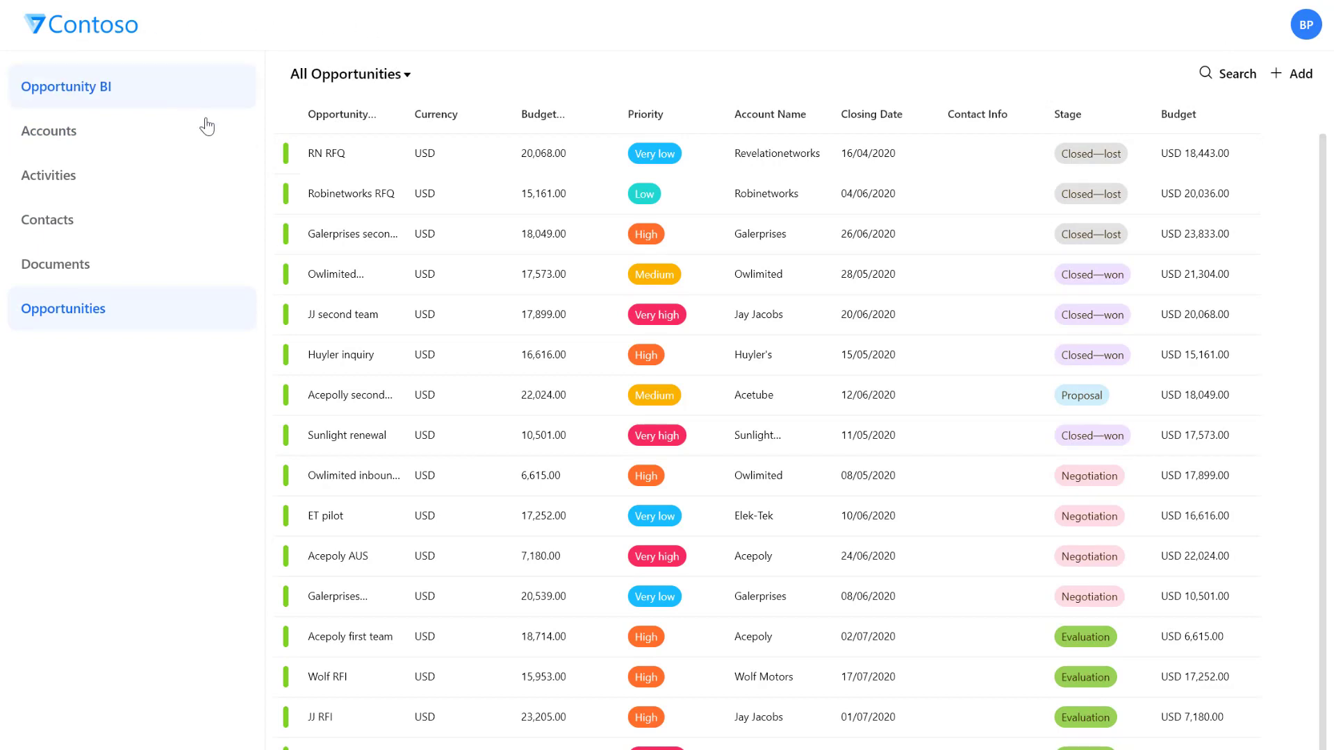